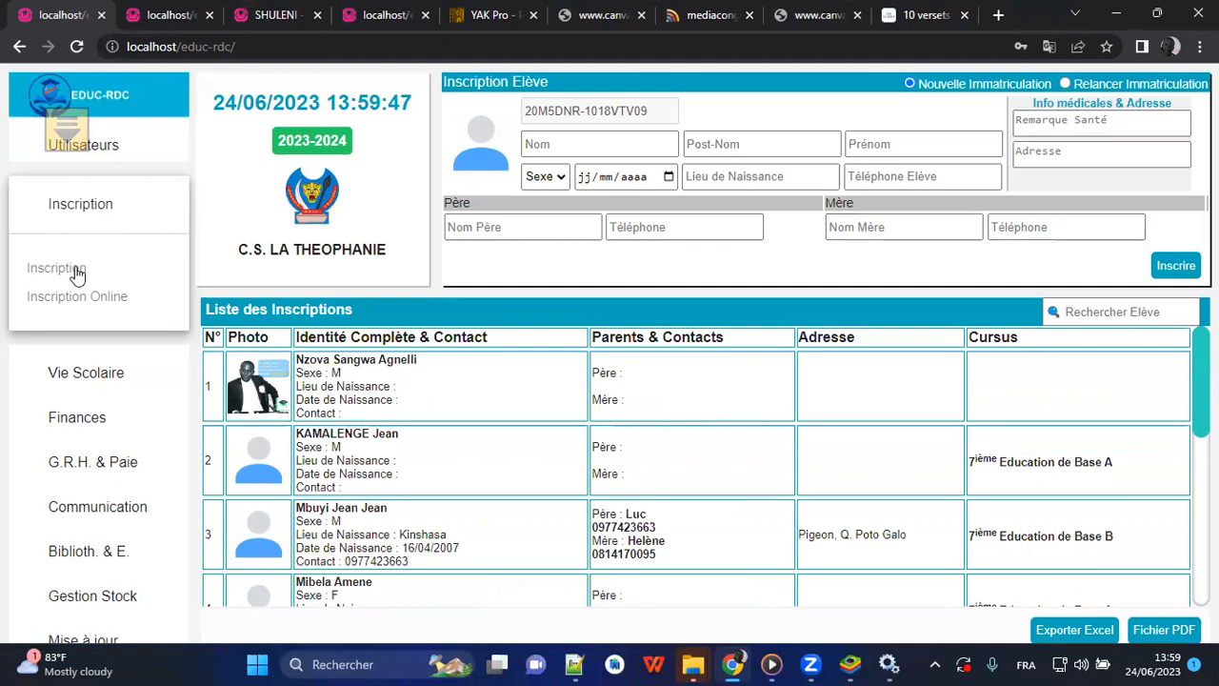
View the online registration page and open the Classes / Promotions management page under Vie Scolaire.
left_click(76, 308)
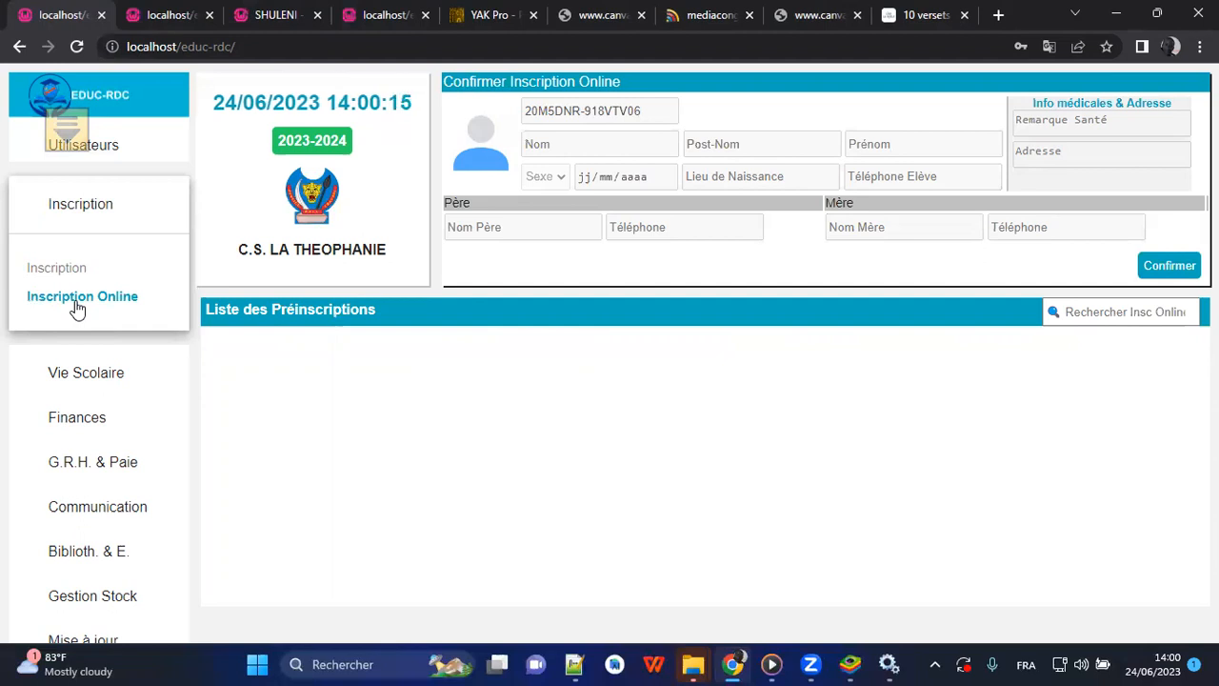
left_click(75, 228)
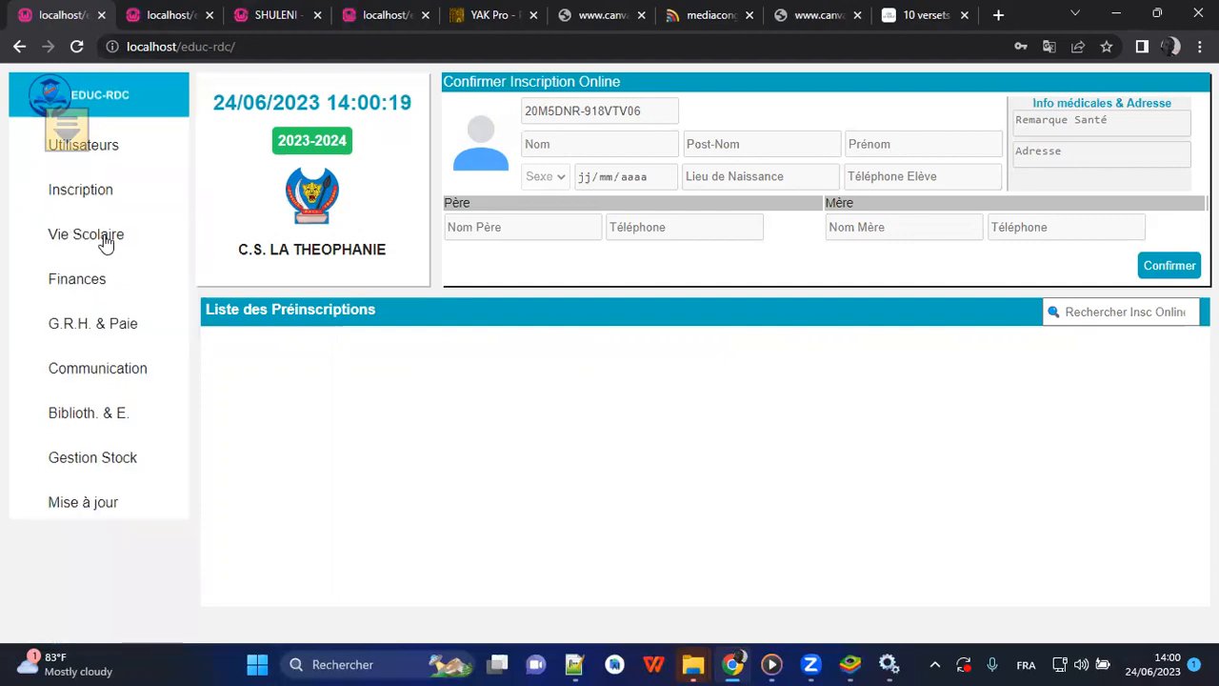
left_click(105, 240)
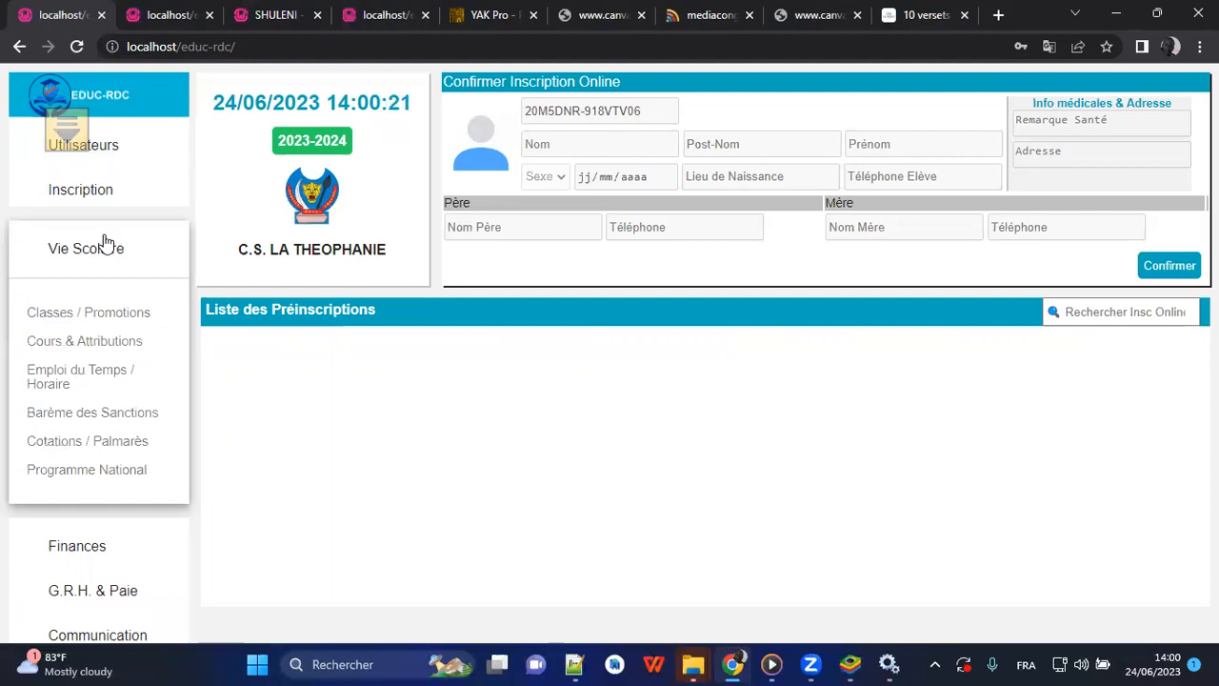
left_click(71, 321)
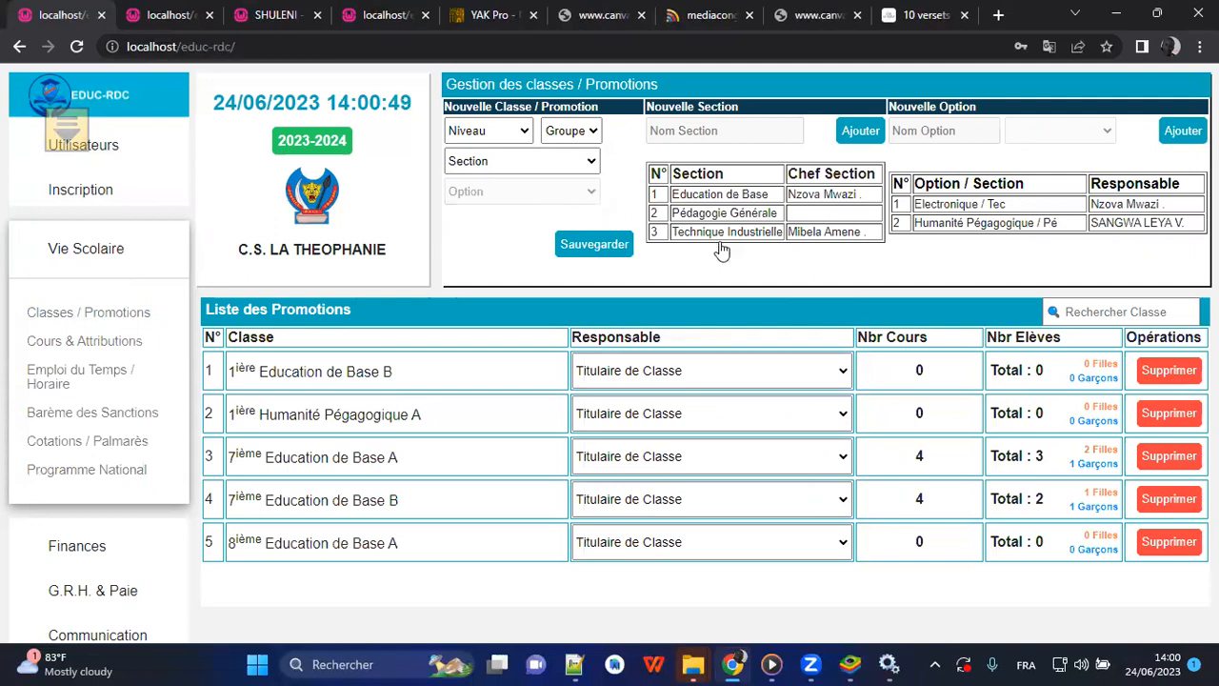
Delete every class in the promotions list, from 1ière Education de Base B through 8ième Education de Base A.
left_click(1168, 370)
left_click(702, 203)
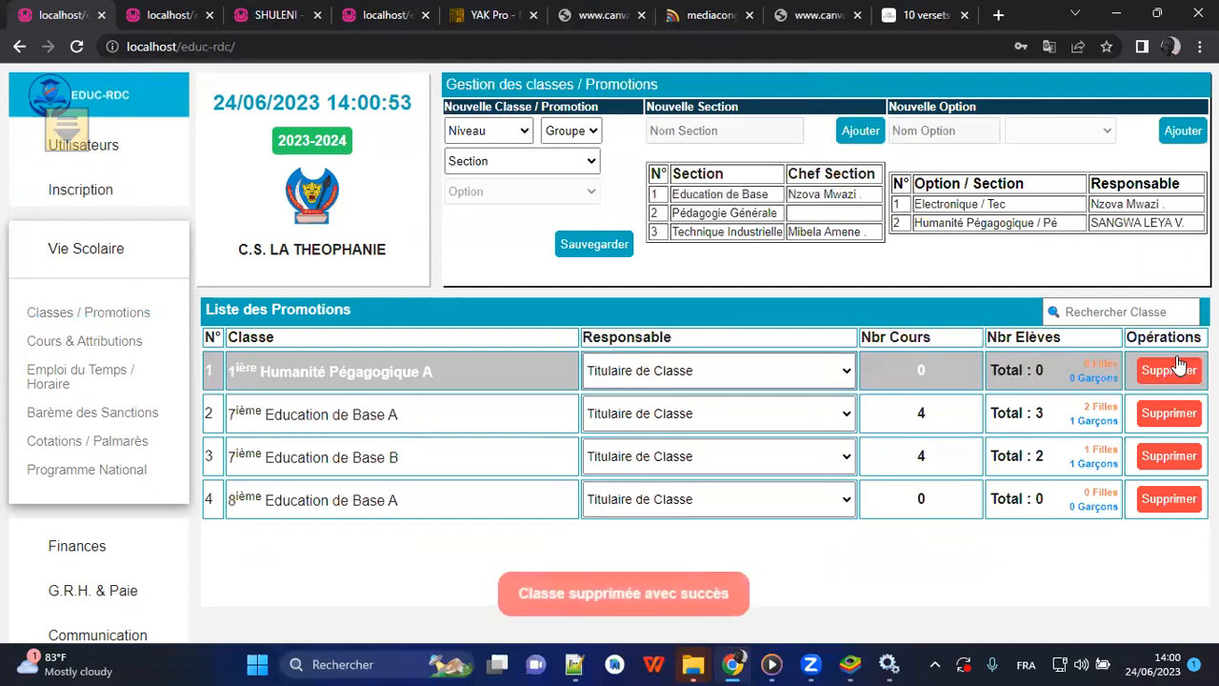
left_click(1168, 370)
left_click(687, 198)
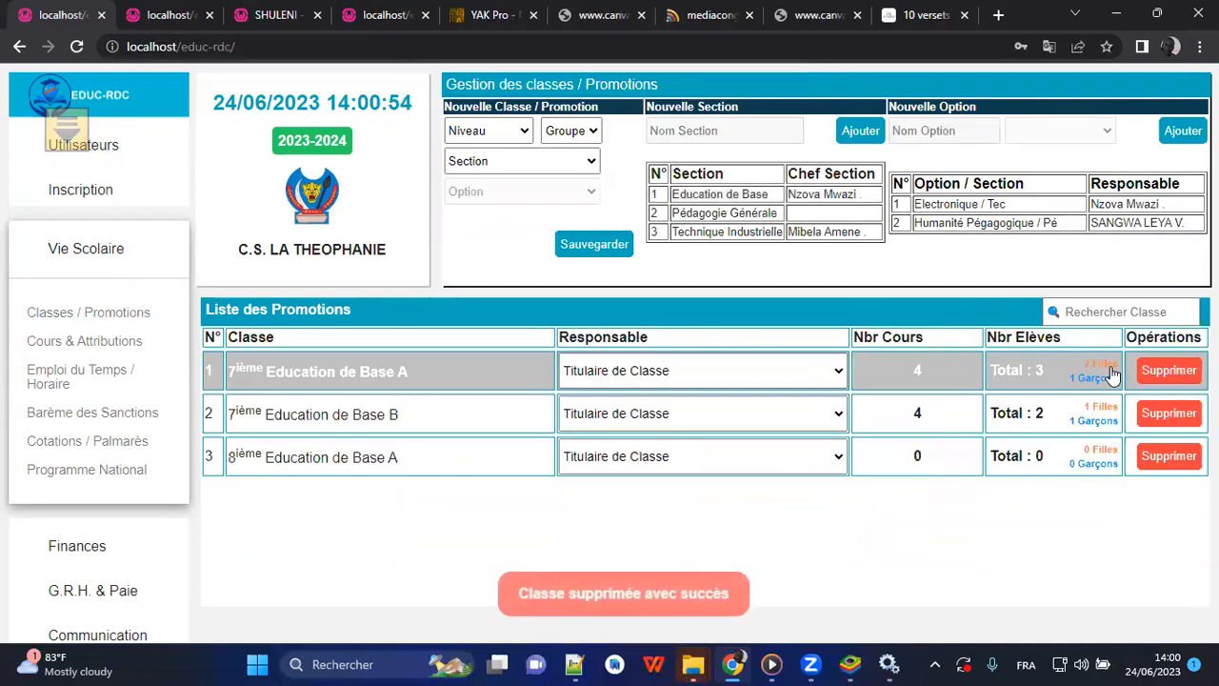
left_click(1168, 371)
left_click(687, 200)
left_click(1168, 371)
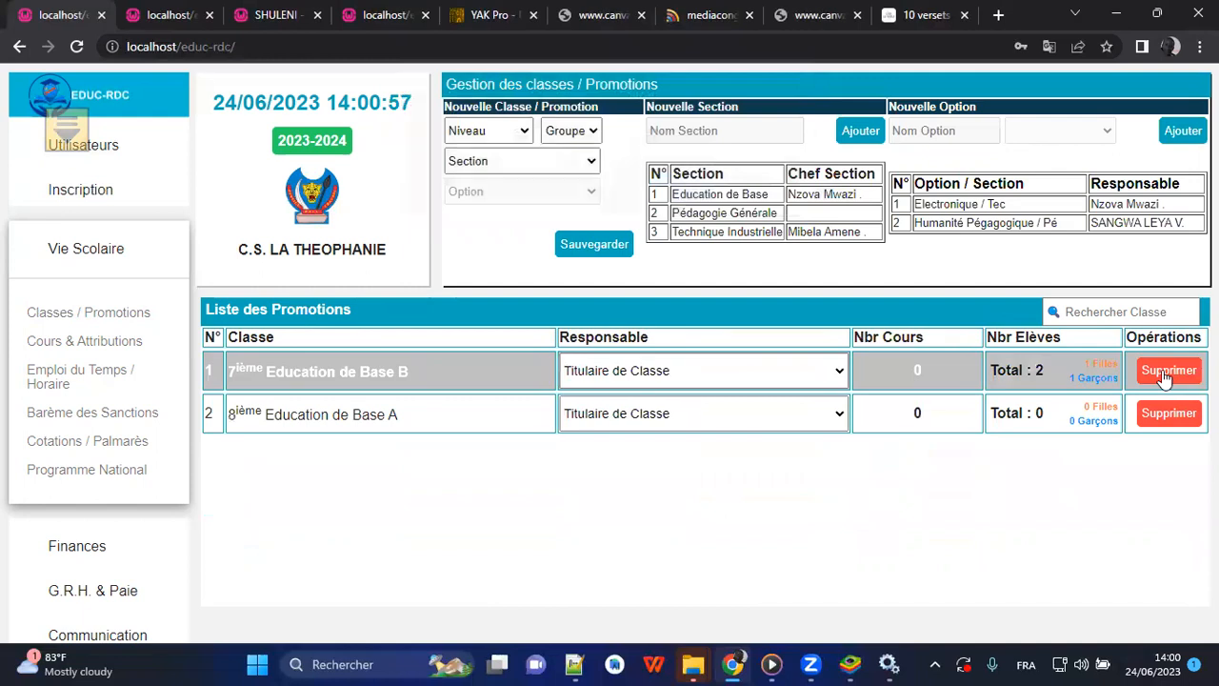
left_click(685, 199)
left_click(1168, 370)
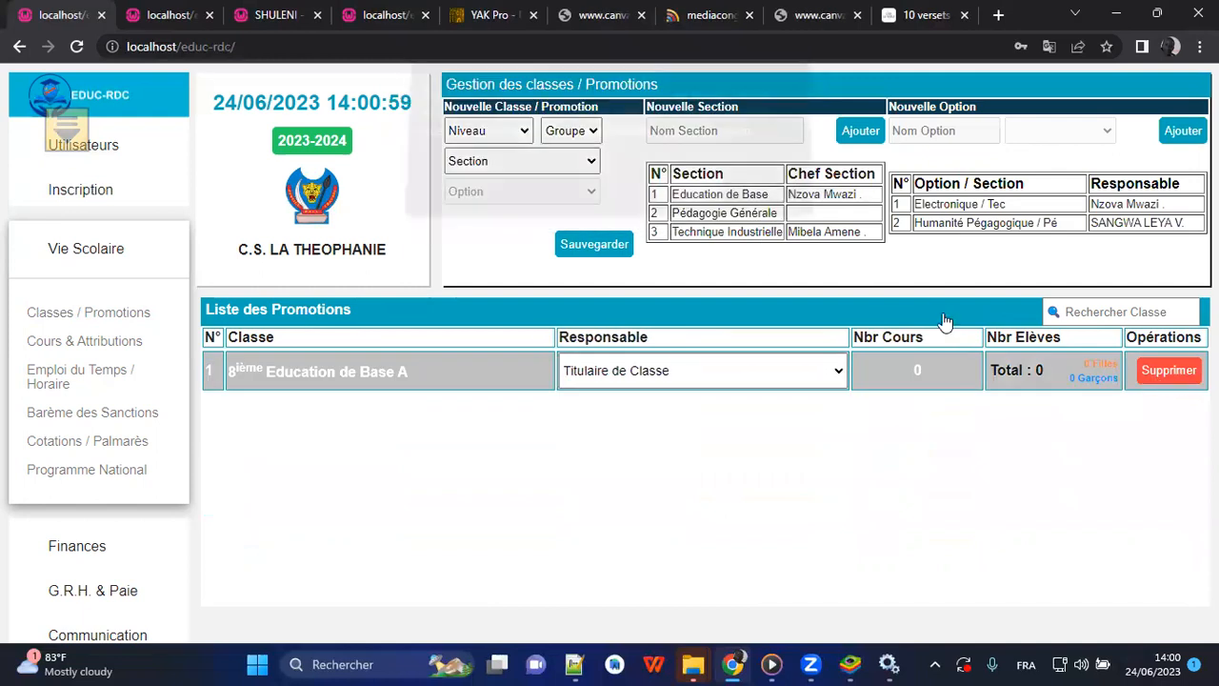
left_click(669, 203)
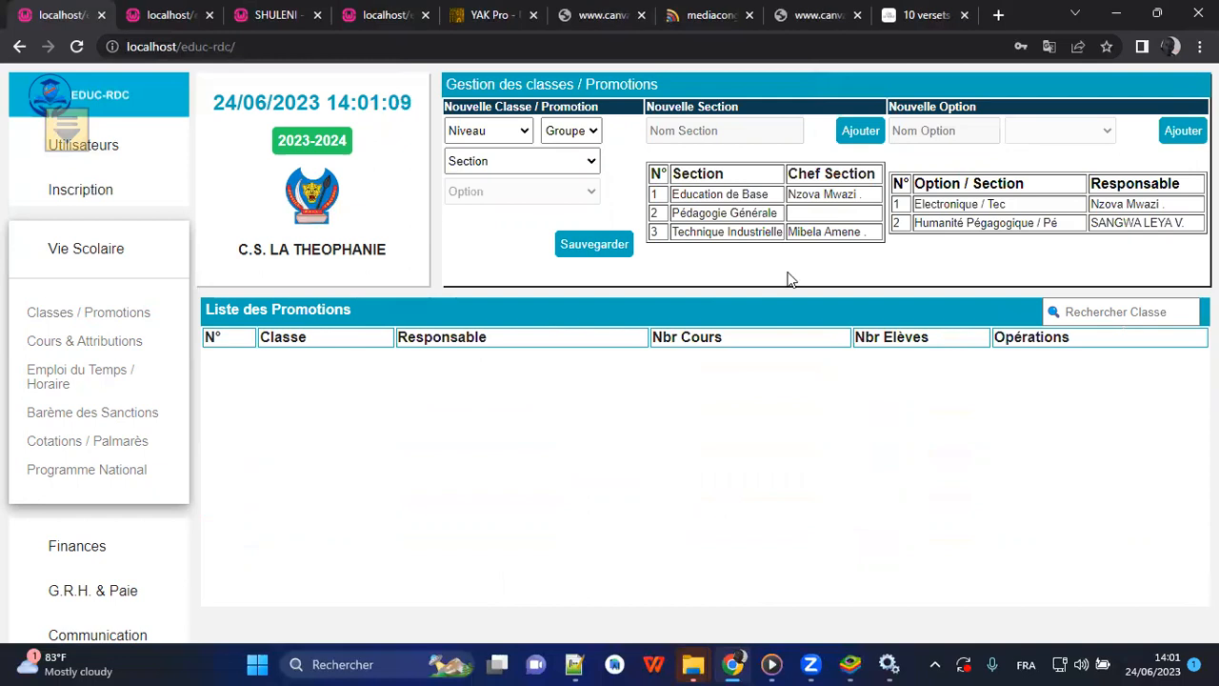
Delete the sections Technique Industrielle, Pédagogie Générale and Education de Base.
left_click(731, 233)
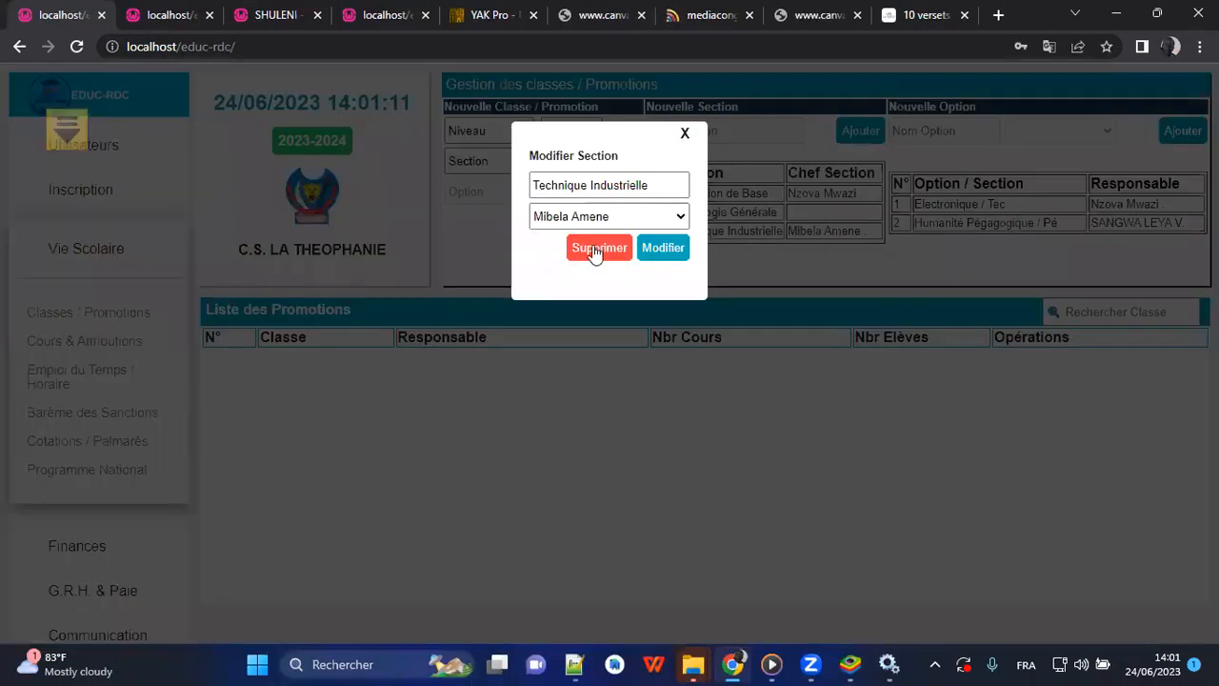
left_click(598, 248)
left_click(684, 201)
left_click(710, 224)
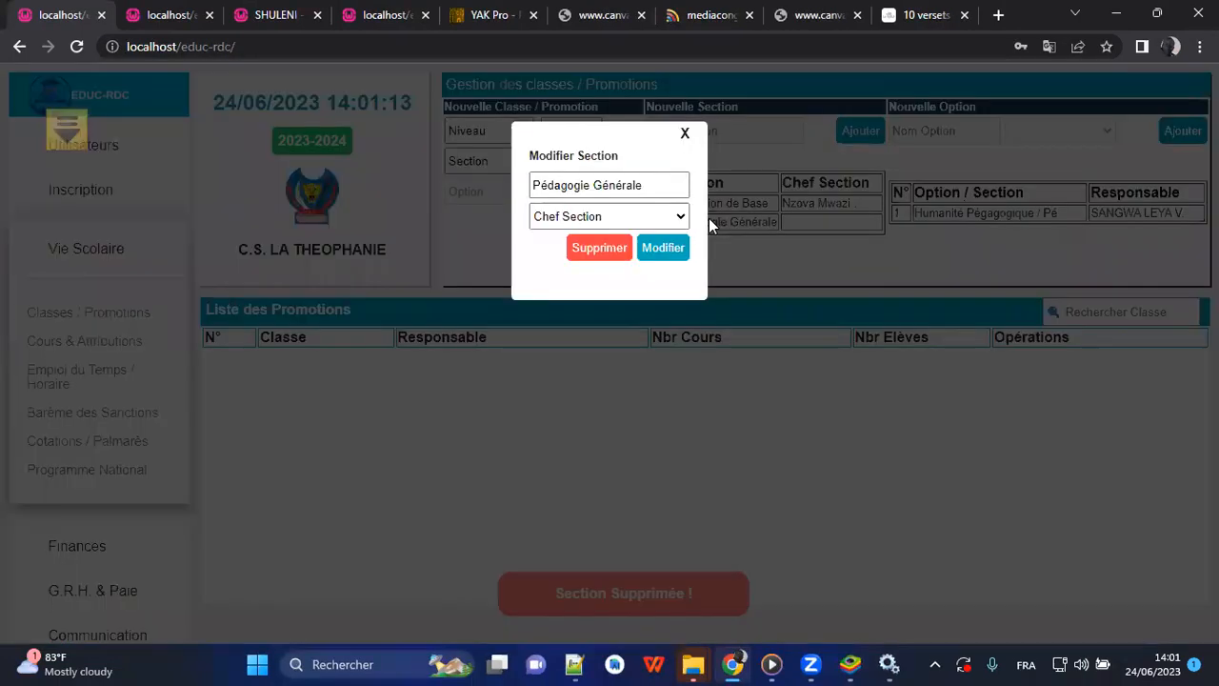
left_click(605, 251)
left_click(678, 196)
left_click(705, 213)
left_click(604, 250)
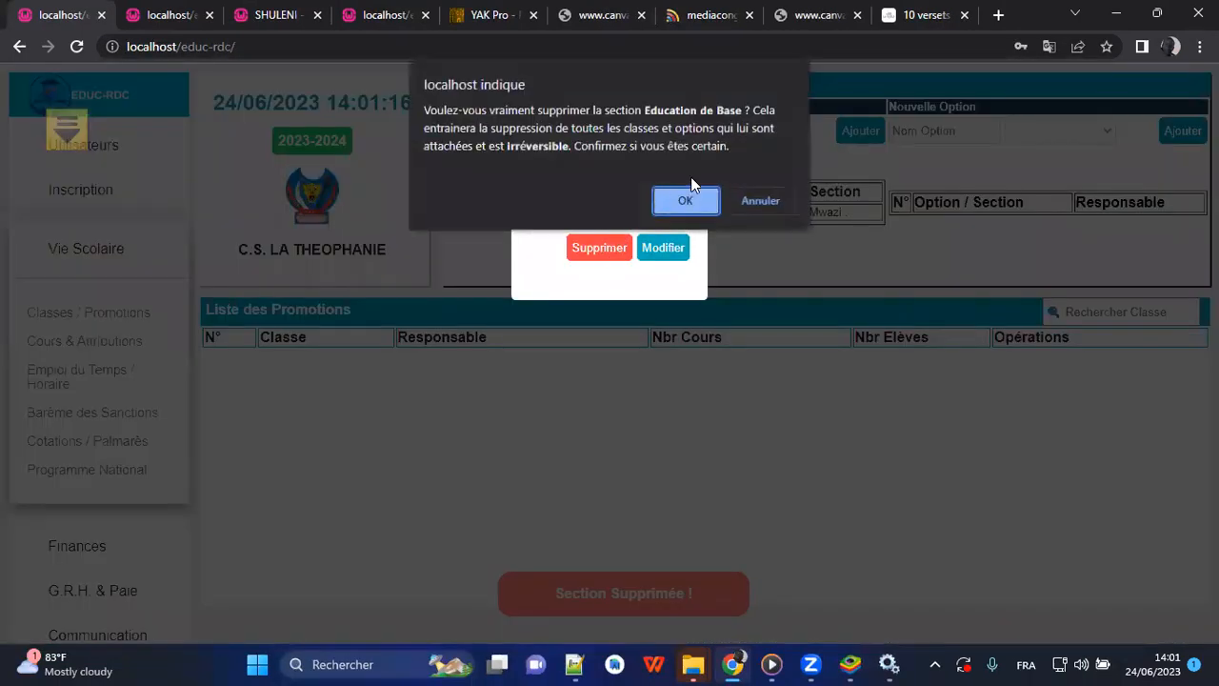
left_click(685, 200)
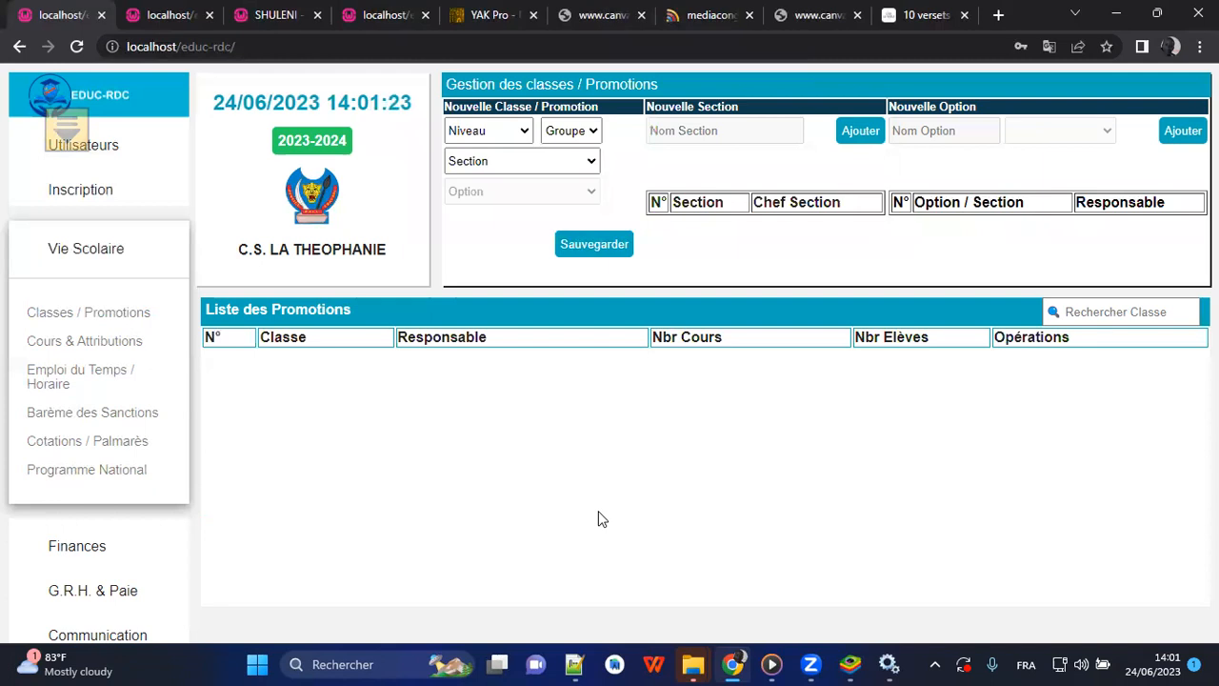
Set the new class's level to Troisième and its group to C.
left_click(509, 147)
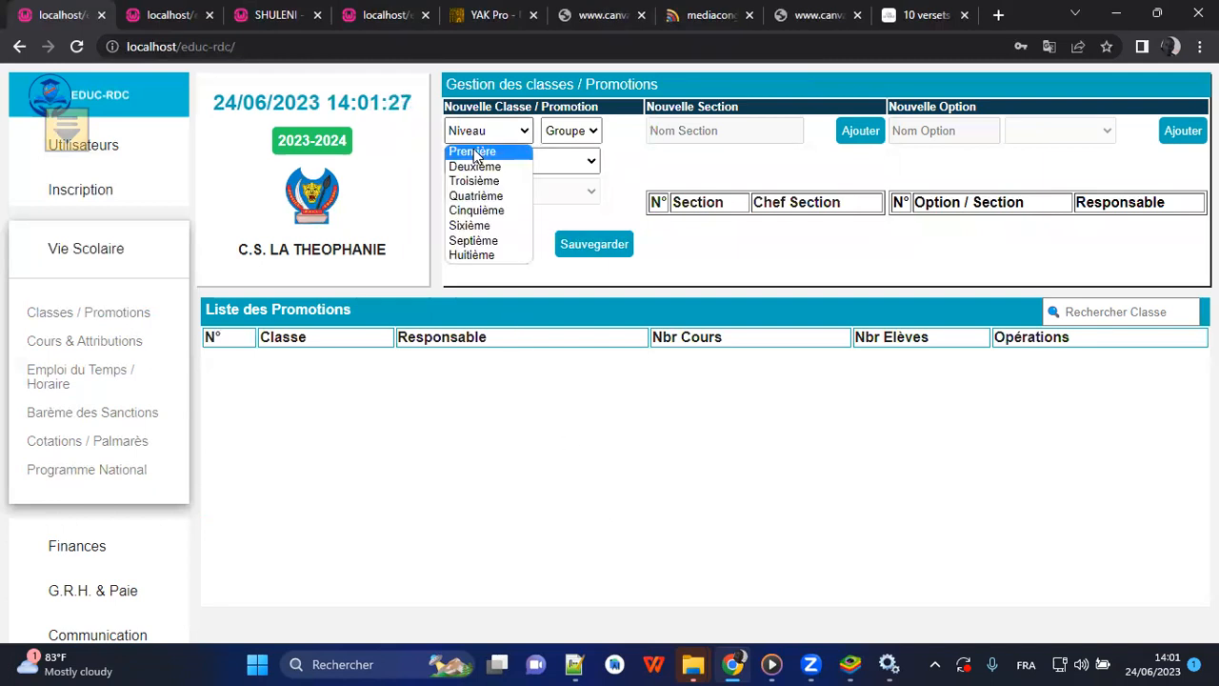
left_click(472, 152)
left_click(569, 131)
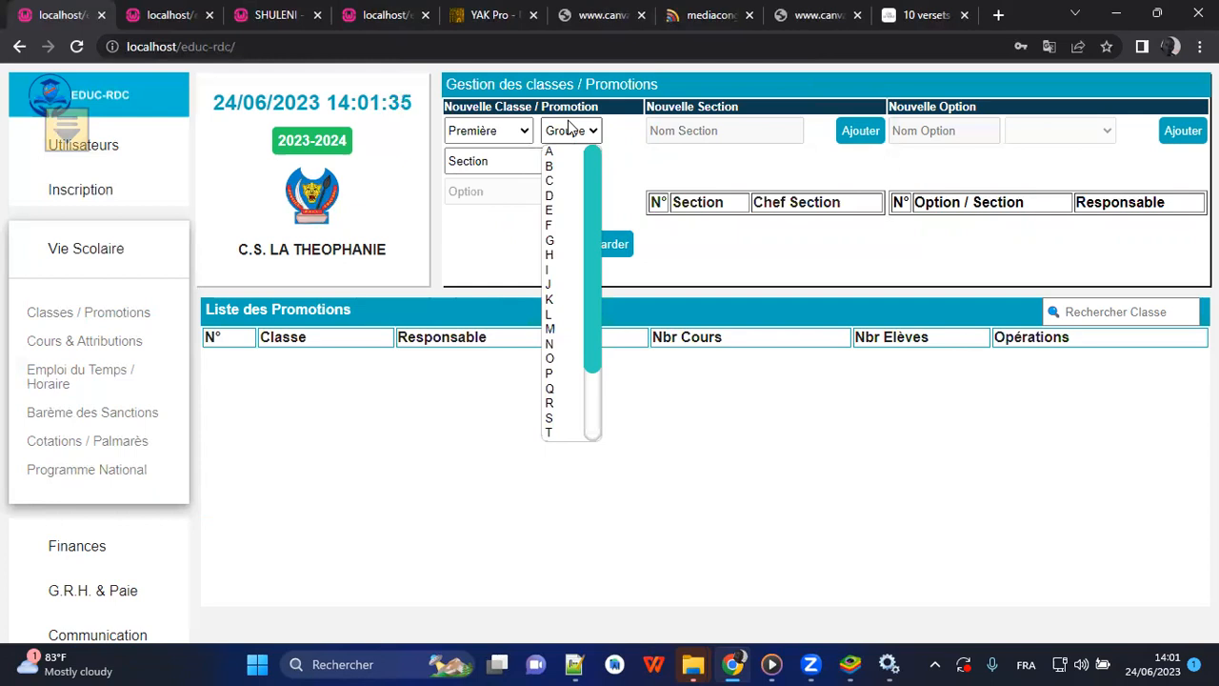
left_click(554, 181)
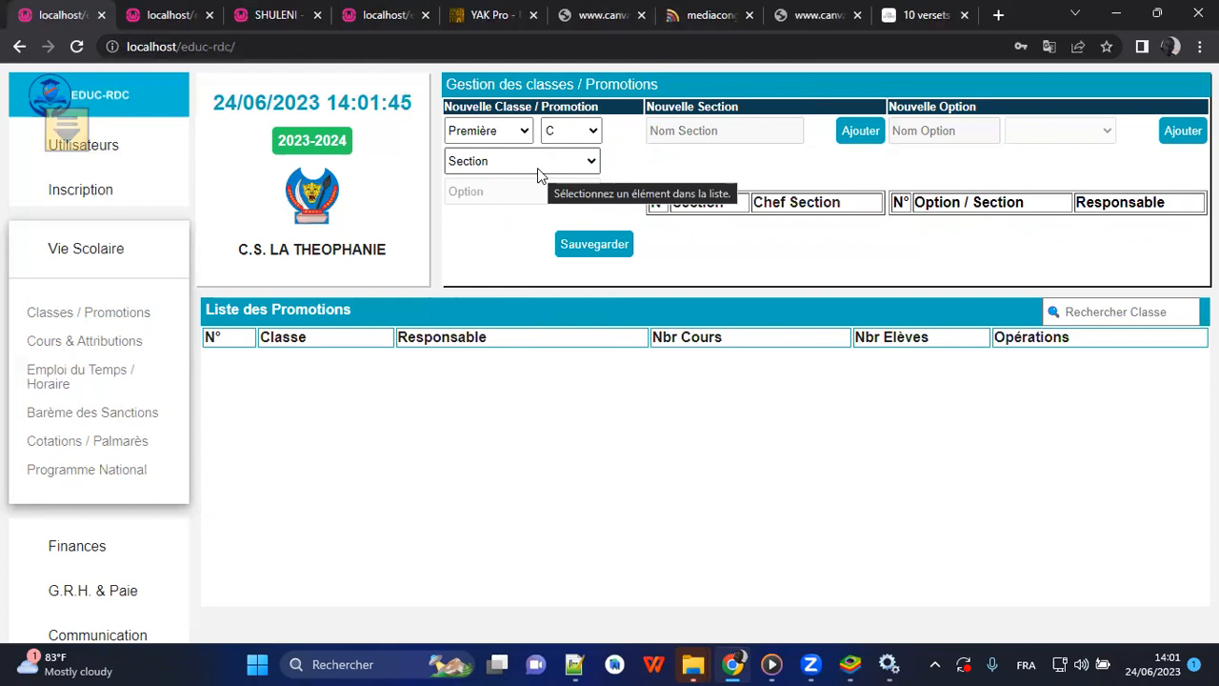
left_click(488, 130)
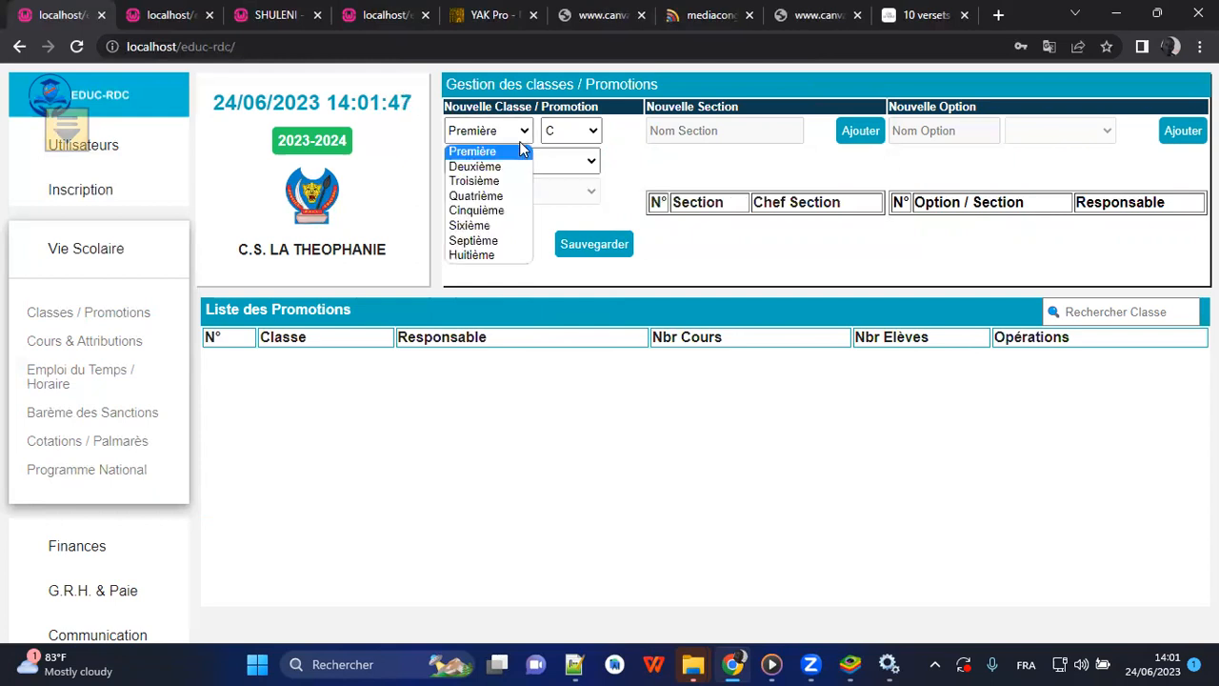
left_click(502, 181)
left_click(512, 160)
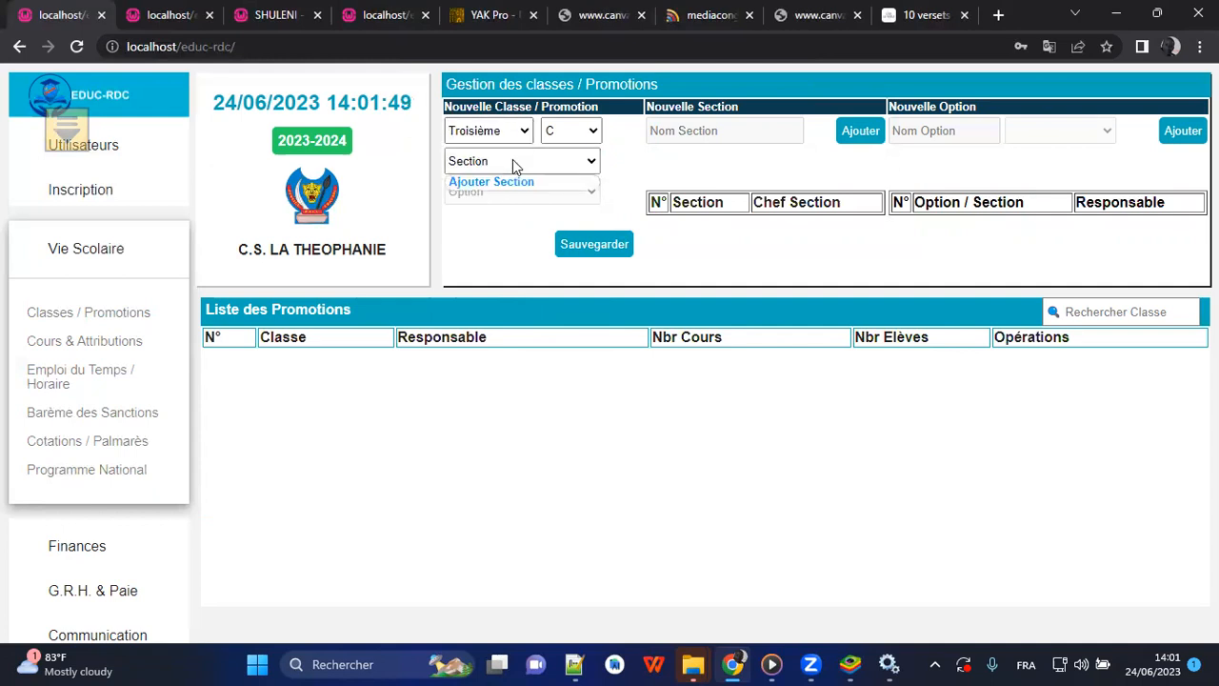
left_click(491, 130)
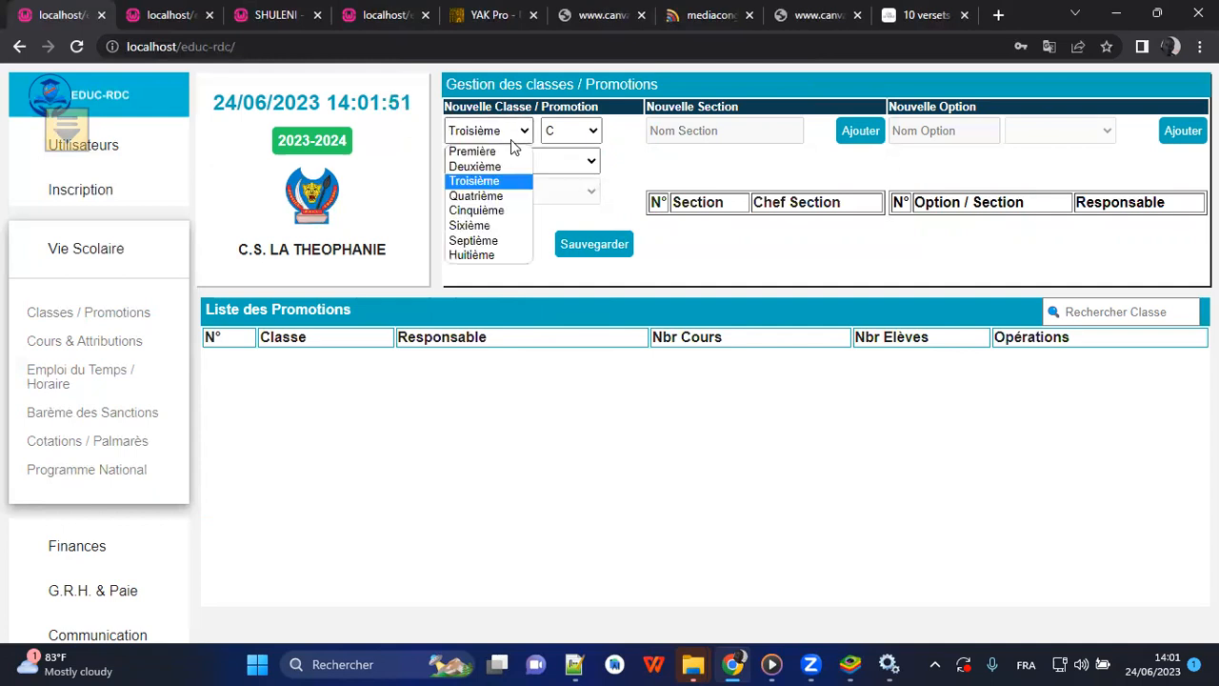
left_click(628, 164)
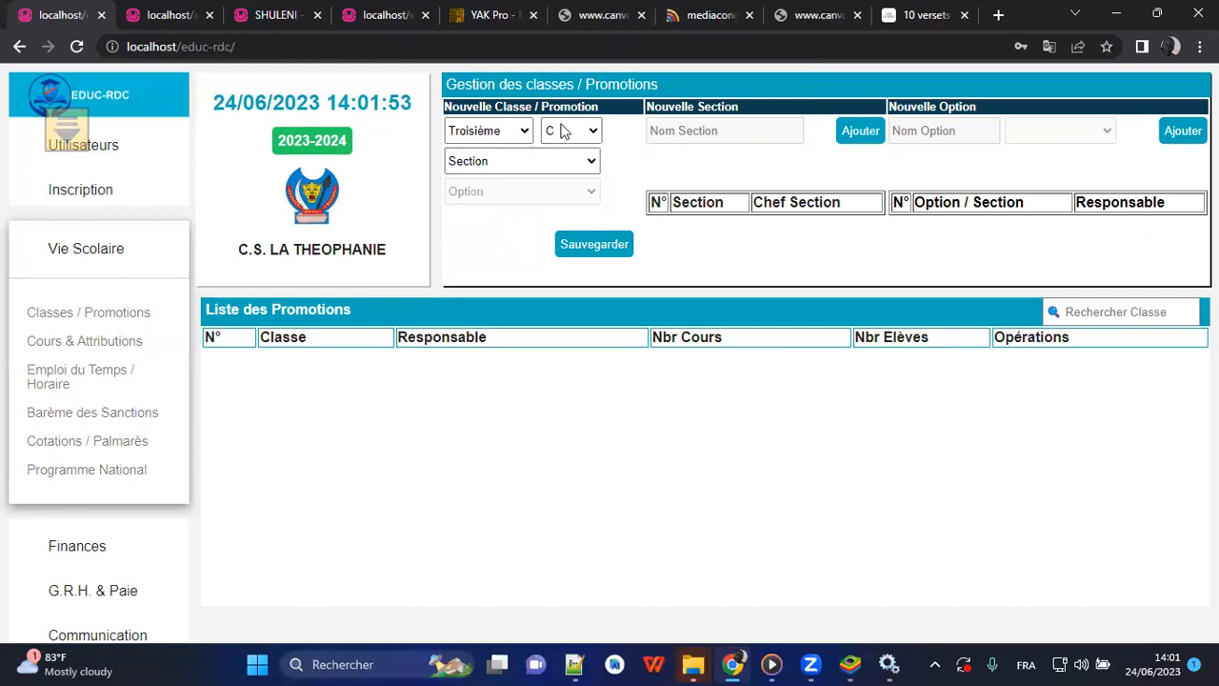
Add a new section named Scientifiques from the new class's section choices.
left_click(521, 163)
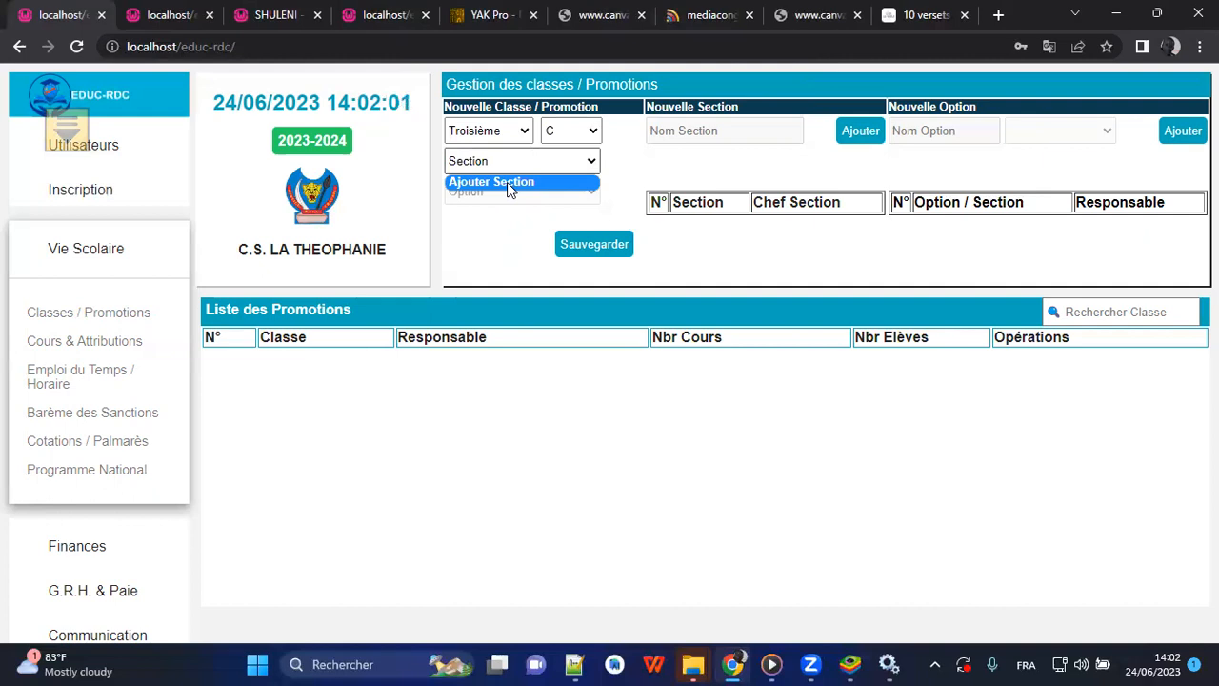
left_click(507, 185)
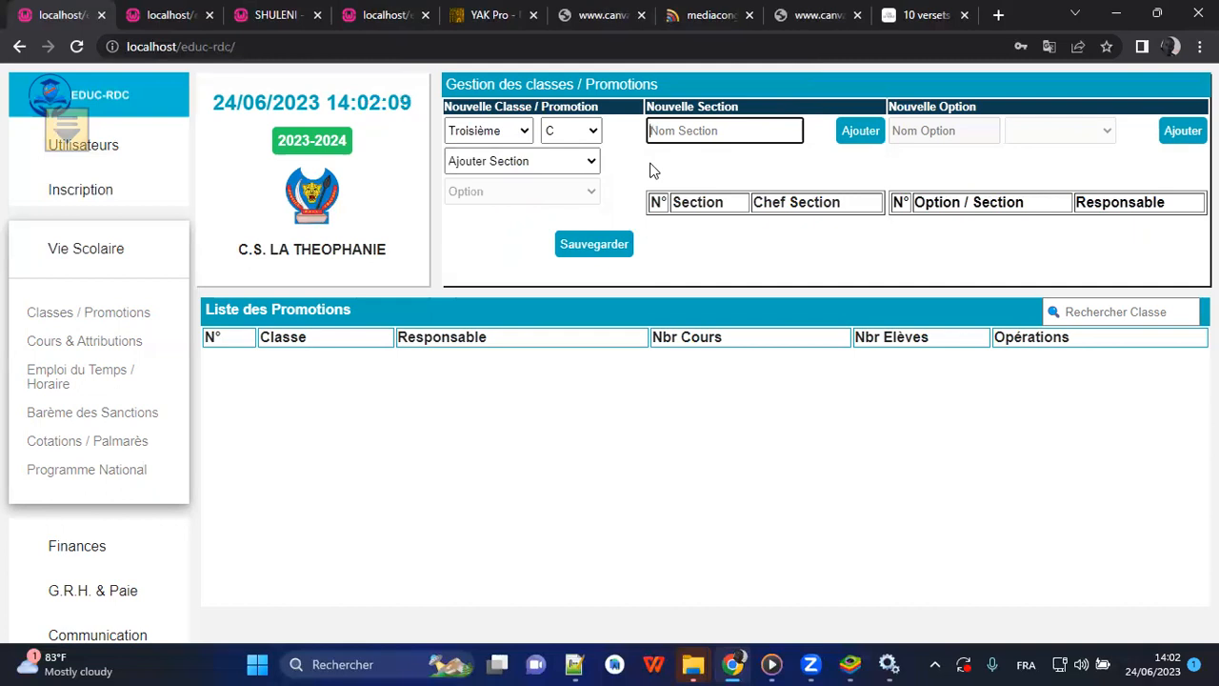
type("Scientifiques")
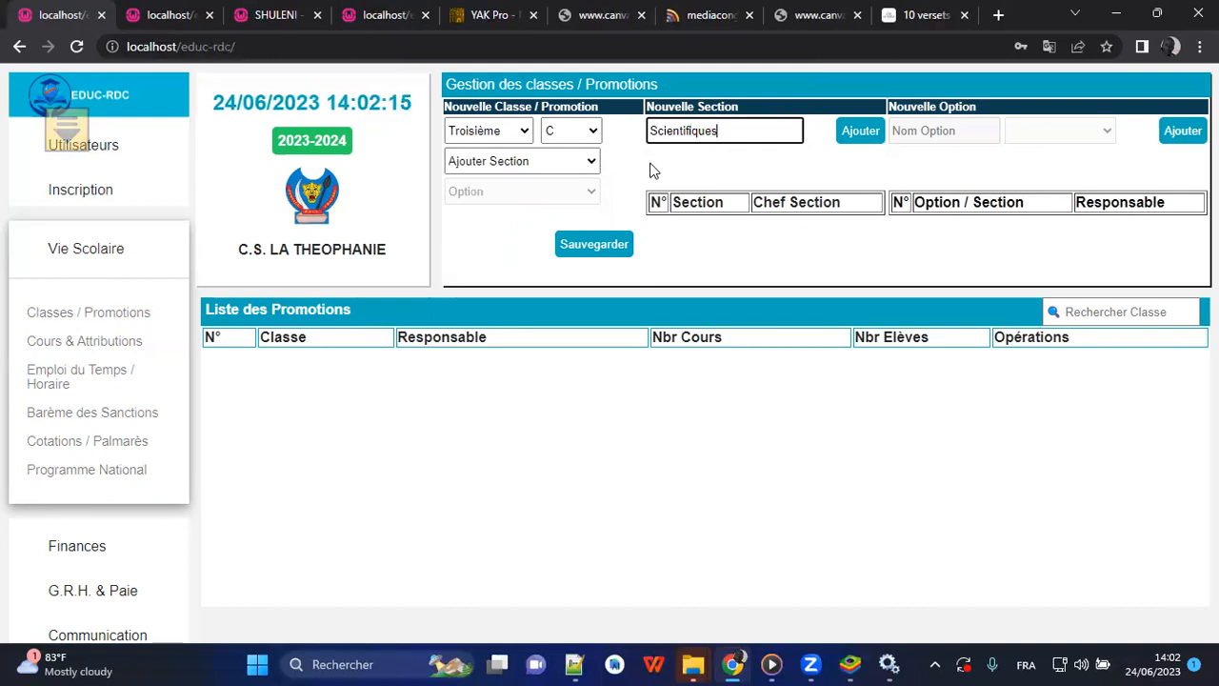
left_click(861, 132)
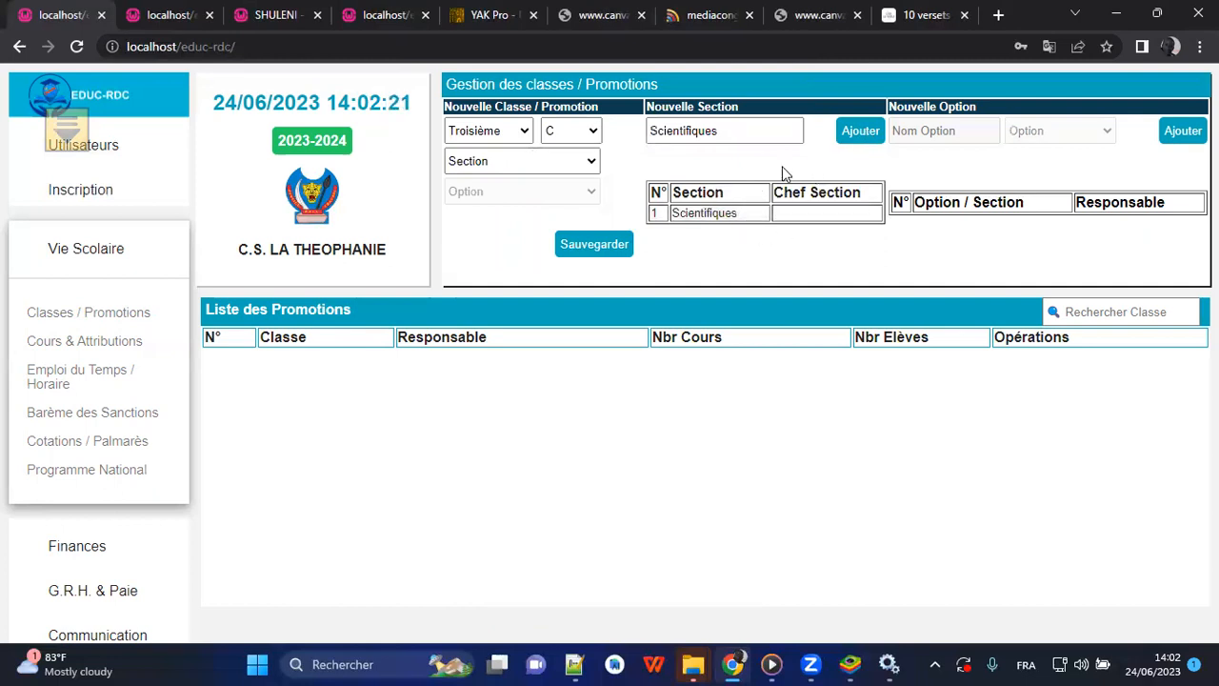
Rename the Scientifiques section as Scientifique.
left_click(731, 218)
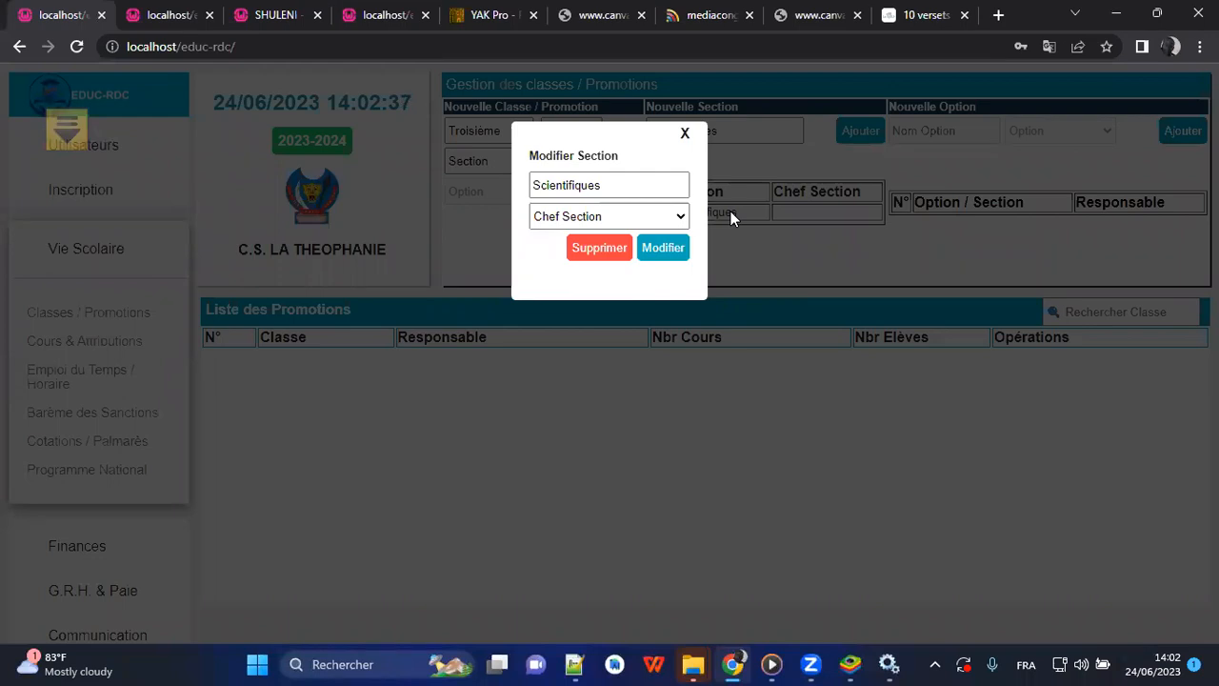
left_click(638, 183)
key("BackSpace")
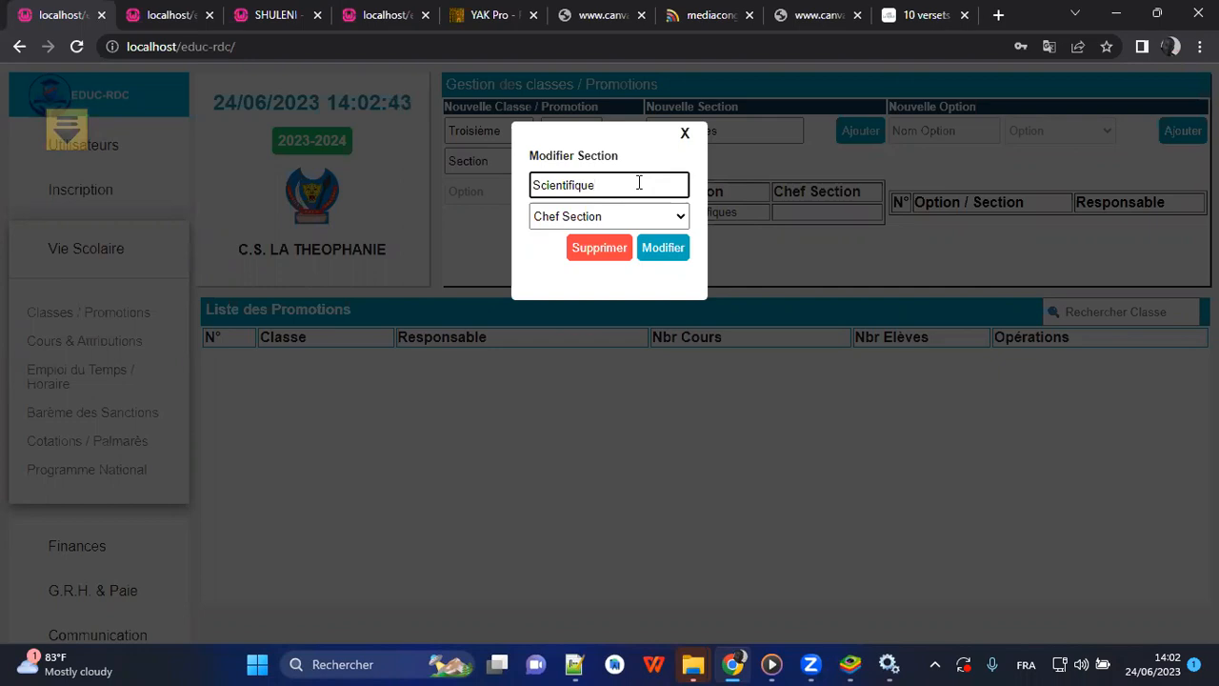
left_click(657, 248)
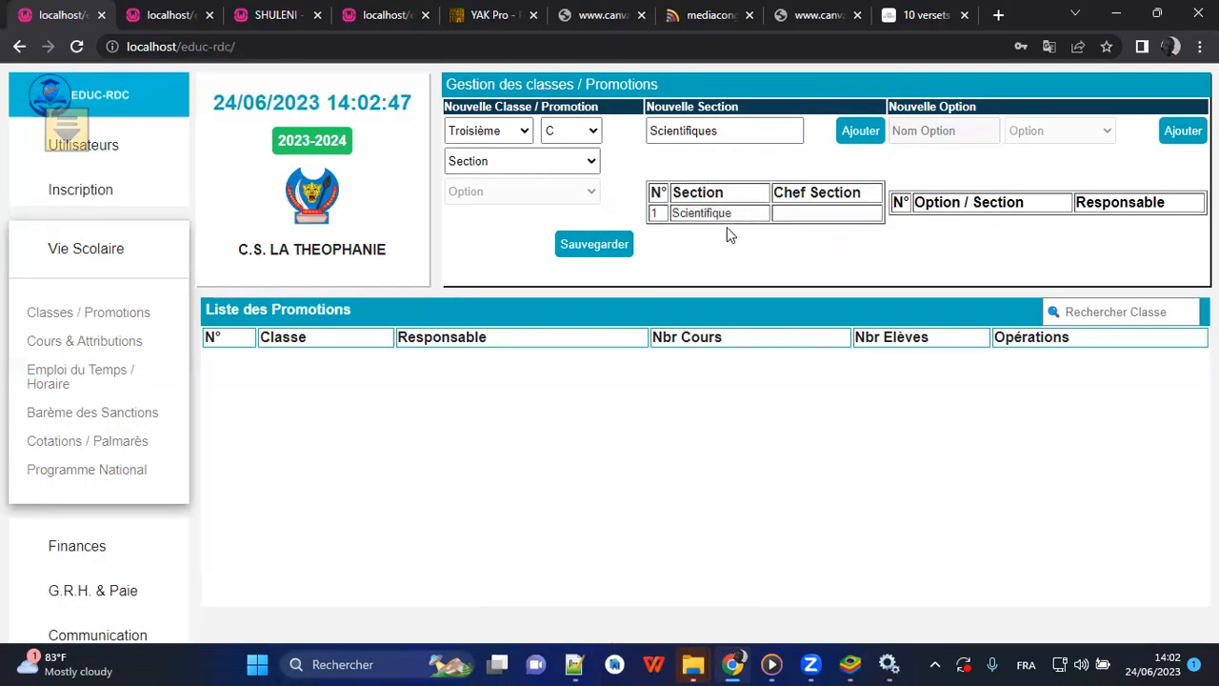
Assign the Scientifique section to the new Troisième C class and save the class.
left_click(514, 162)
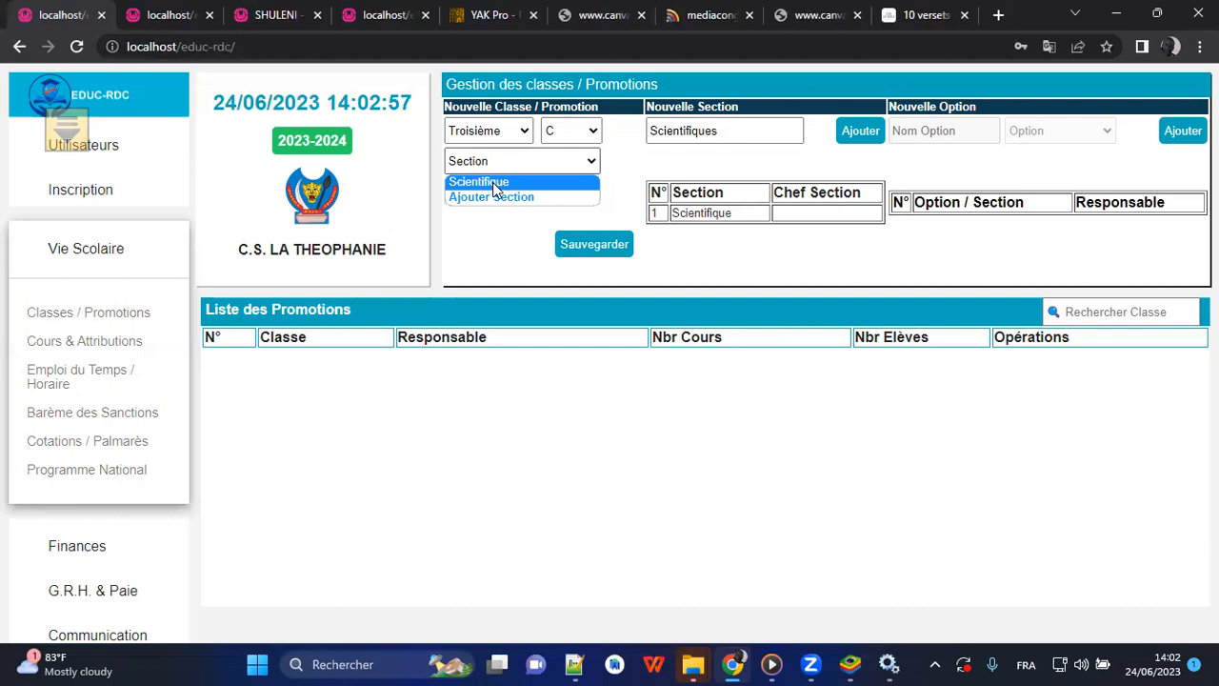
left_click(481, 182)
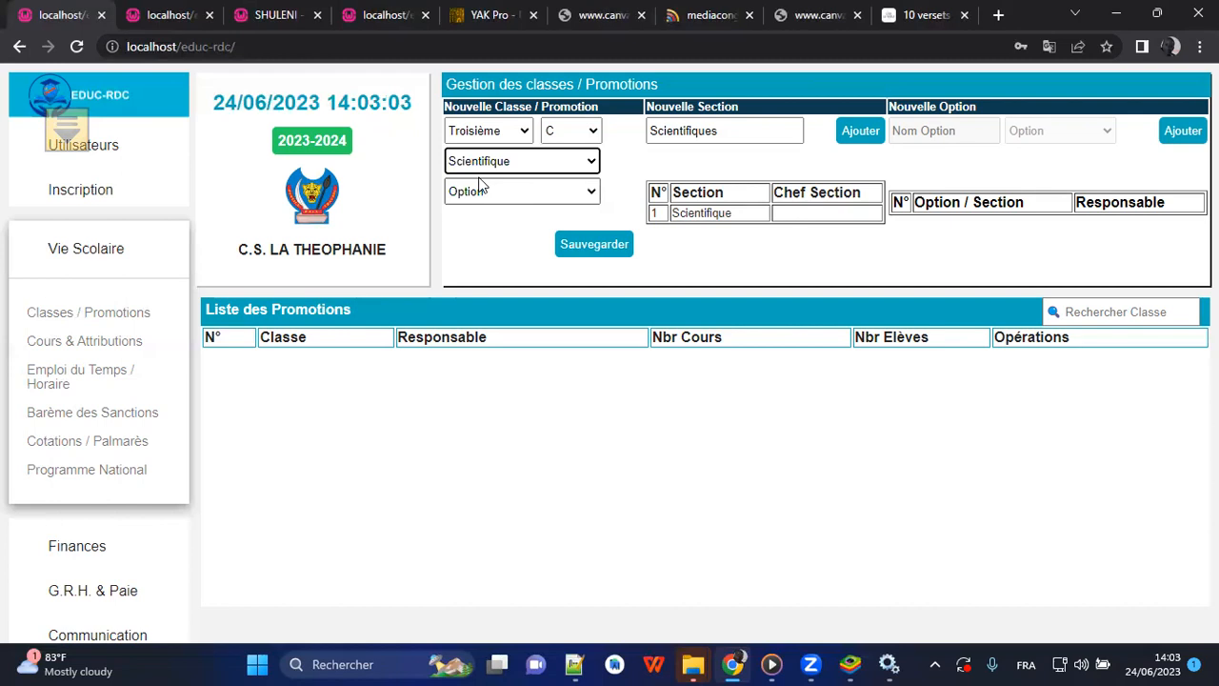
left_click(581, 244)
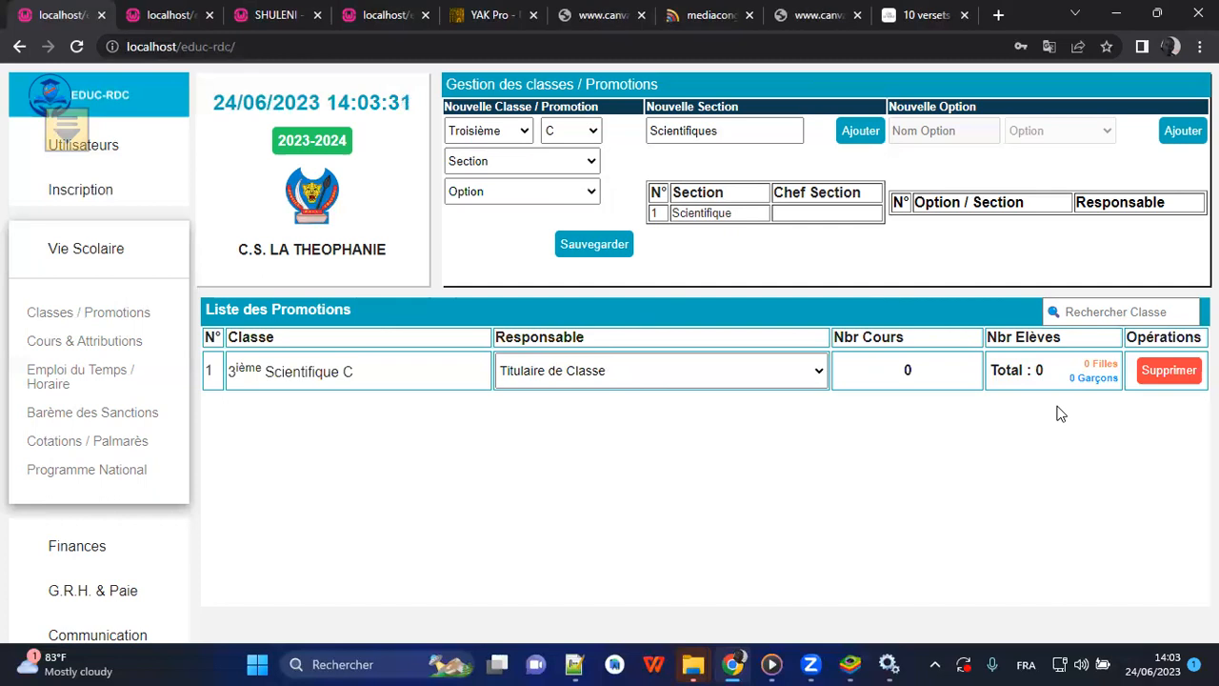
left_click(1150, 307)
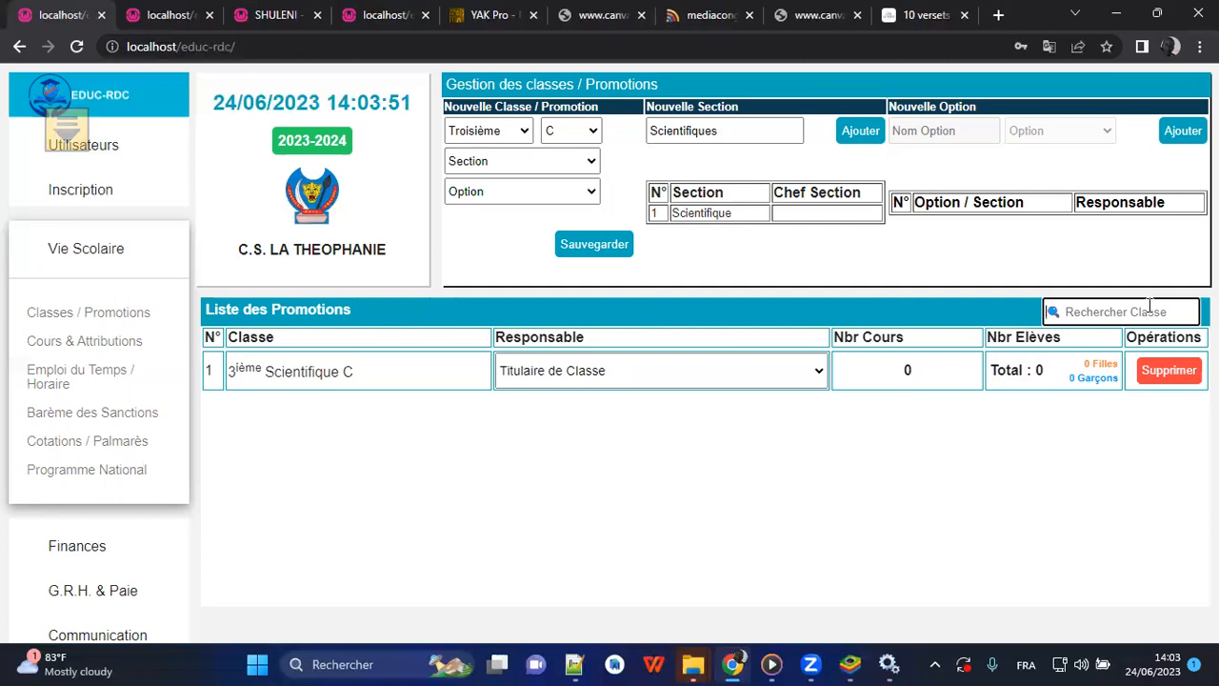
Set the new Troisième class's group to A and add a new section named Technique Industrielle.
left_click(575, 134)
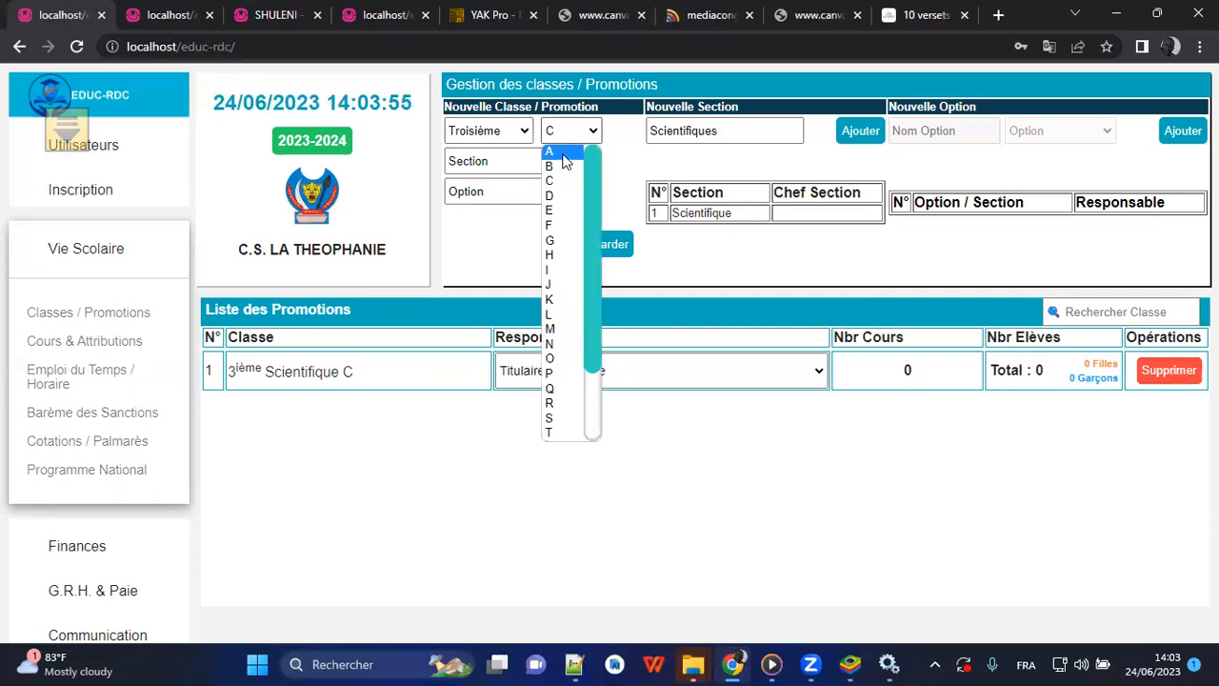
left_click(561, 153)
left_click(533, 162)
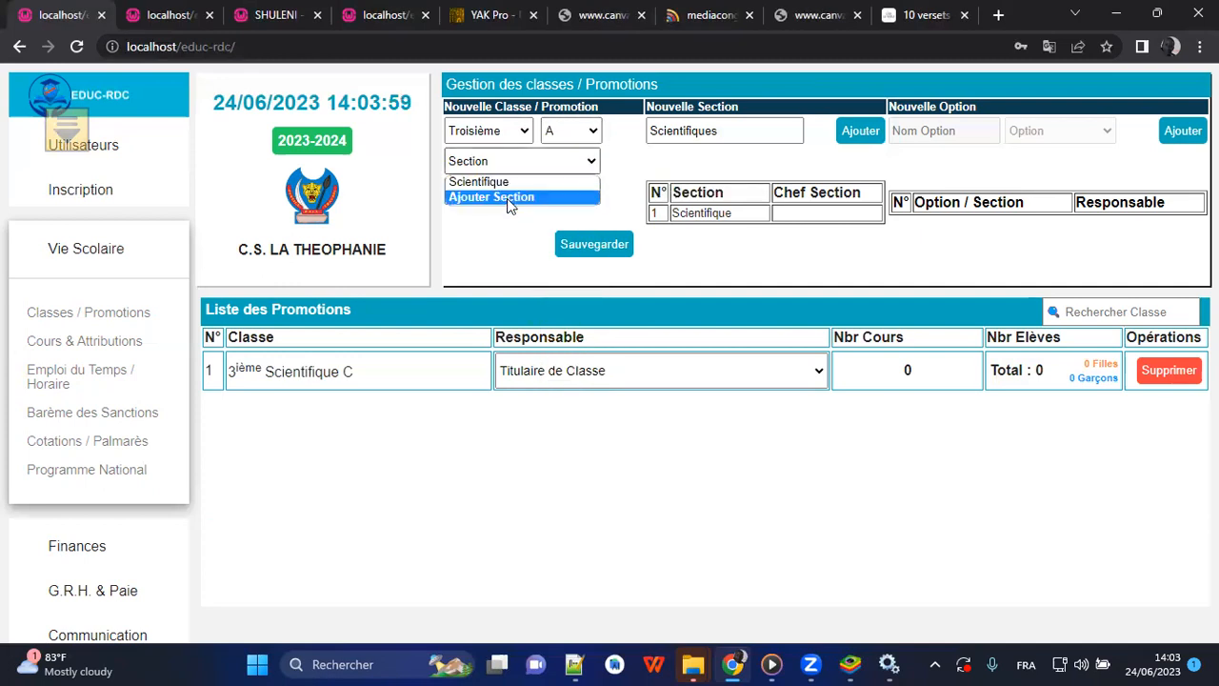
left_click(509, 197)
key("BackSpace")
key("BackSpace")
key("BackSpace")
key("BackSpace")
key("BackSpace")
key("BackSpace")
key("BackSpace")
key("BackSpace")
key("BackSpace")
key("BackSpace")
key("BackSpace")
key("BackSpace")
key("BackSpace")
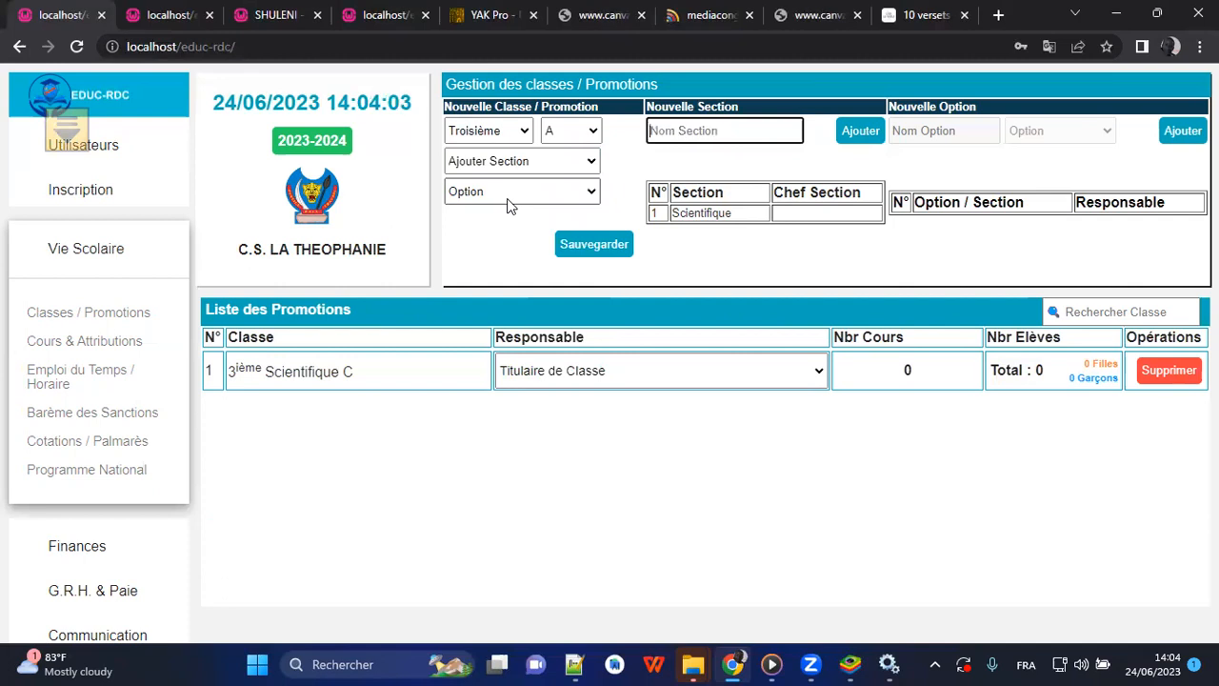
type("Technique Industrielle")
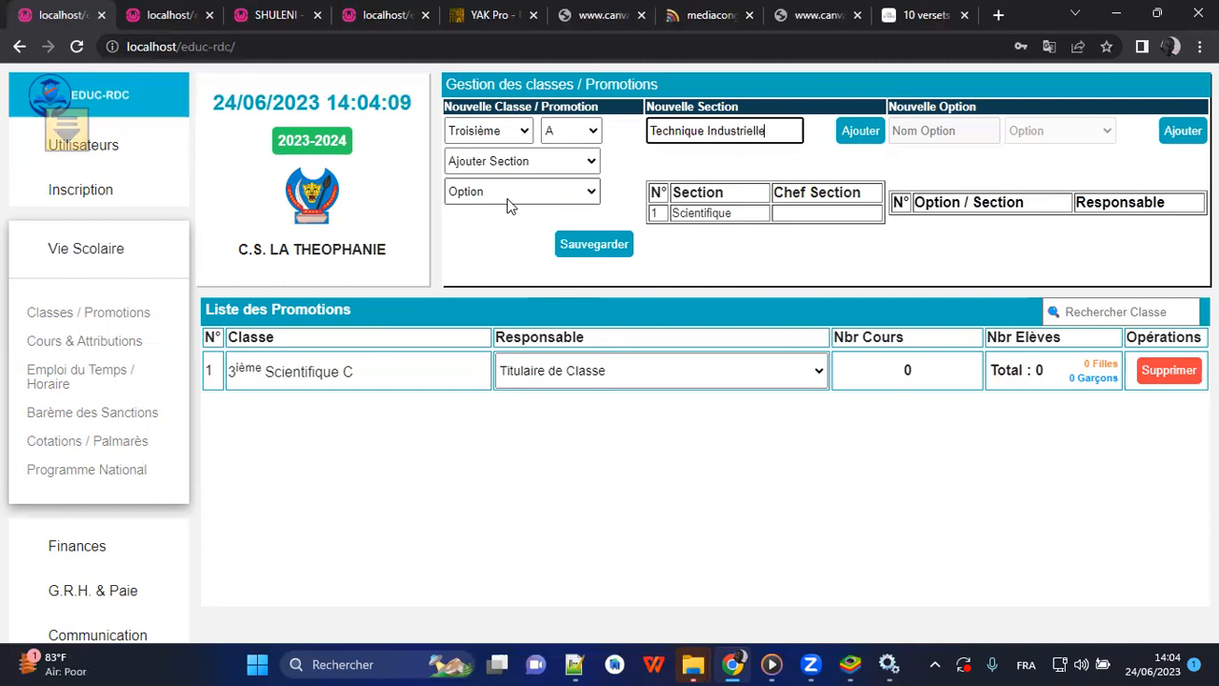
left_click(860, 130)
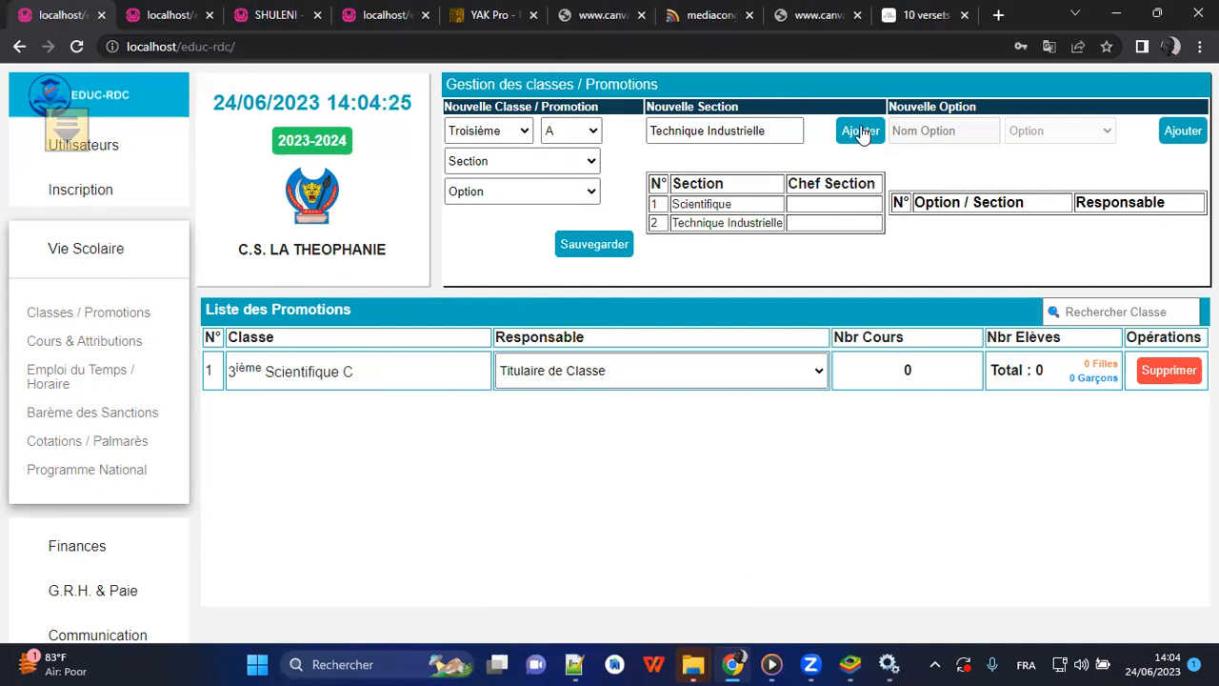
Choose the Technique Industrielle section for the new class and add an option named Electronique under it.
left_click(575, 166)
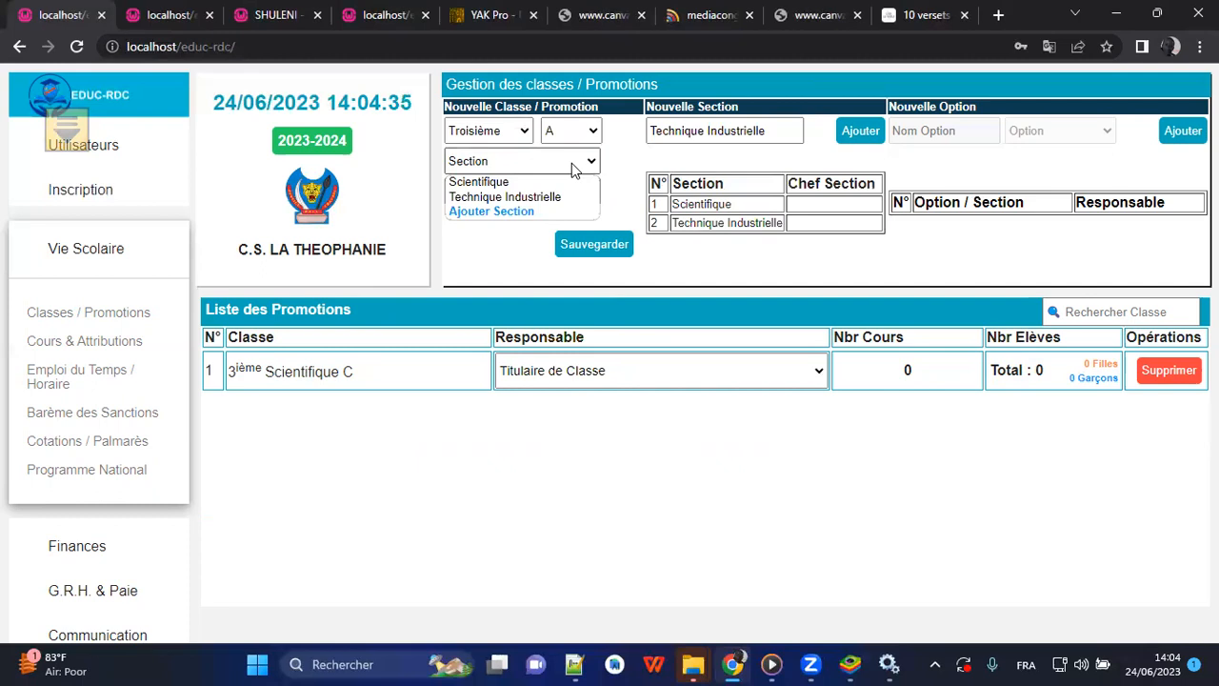
left_click(517, 197)
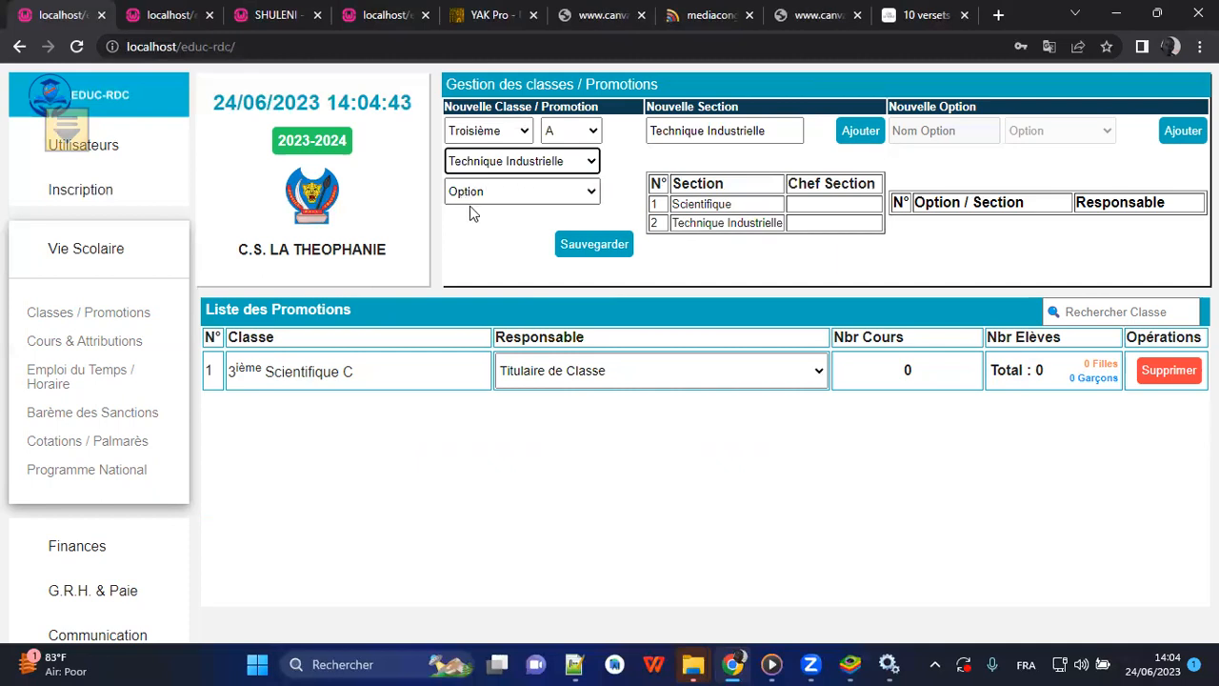
left_click(539, 193)
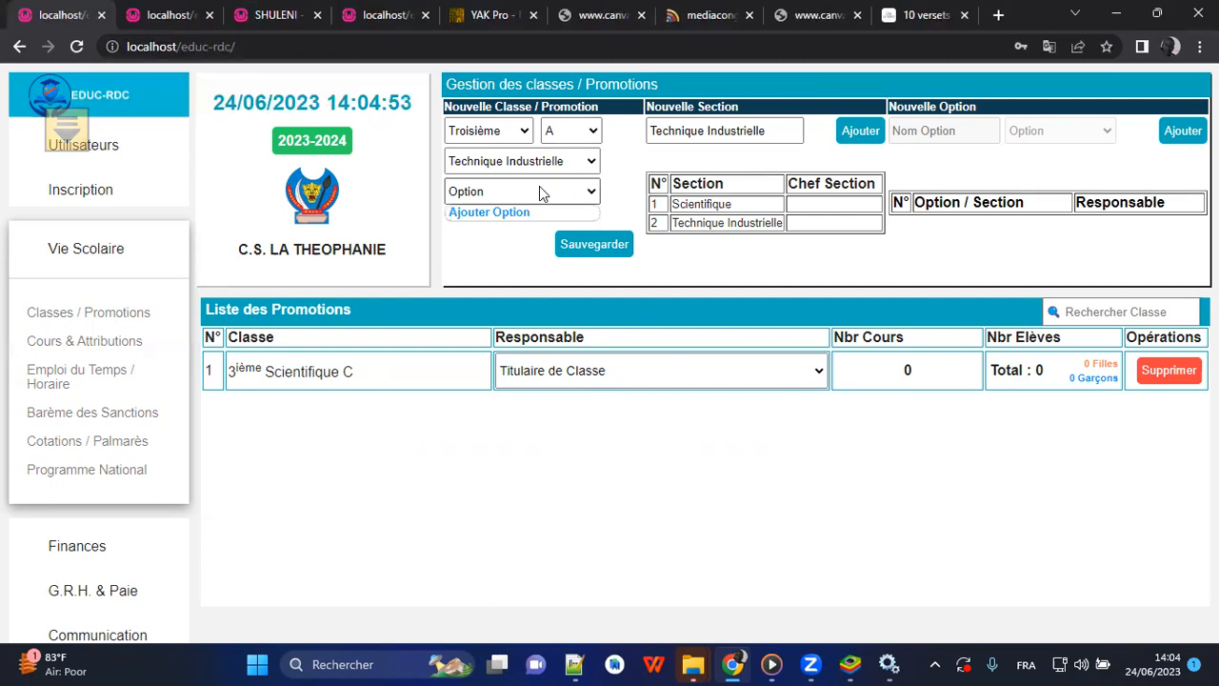
left_click(505, 211)
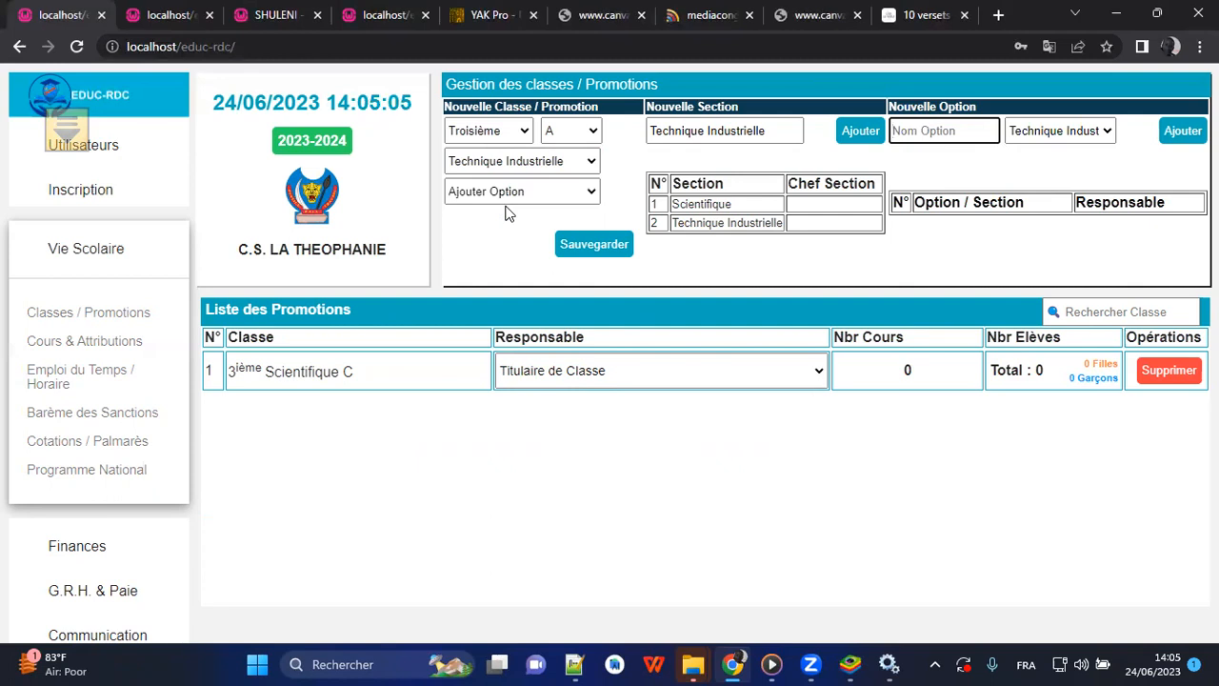
type("Electronique")
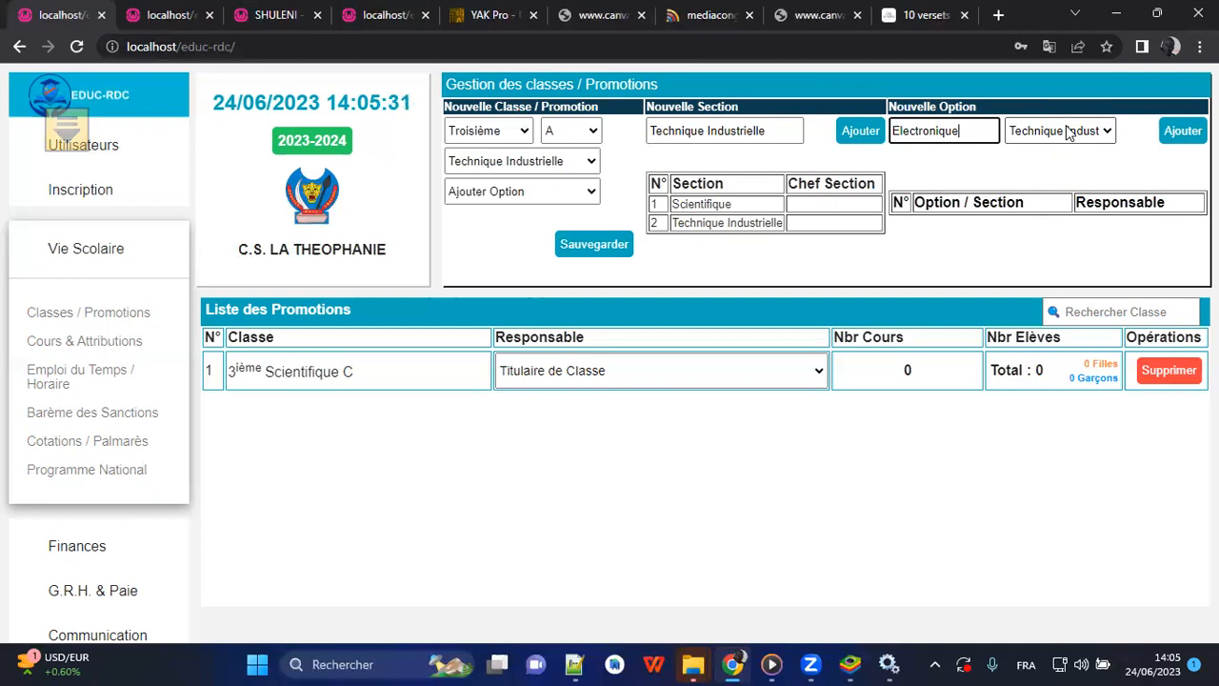
left_click(1184, 135)
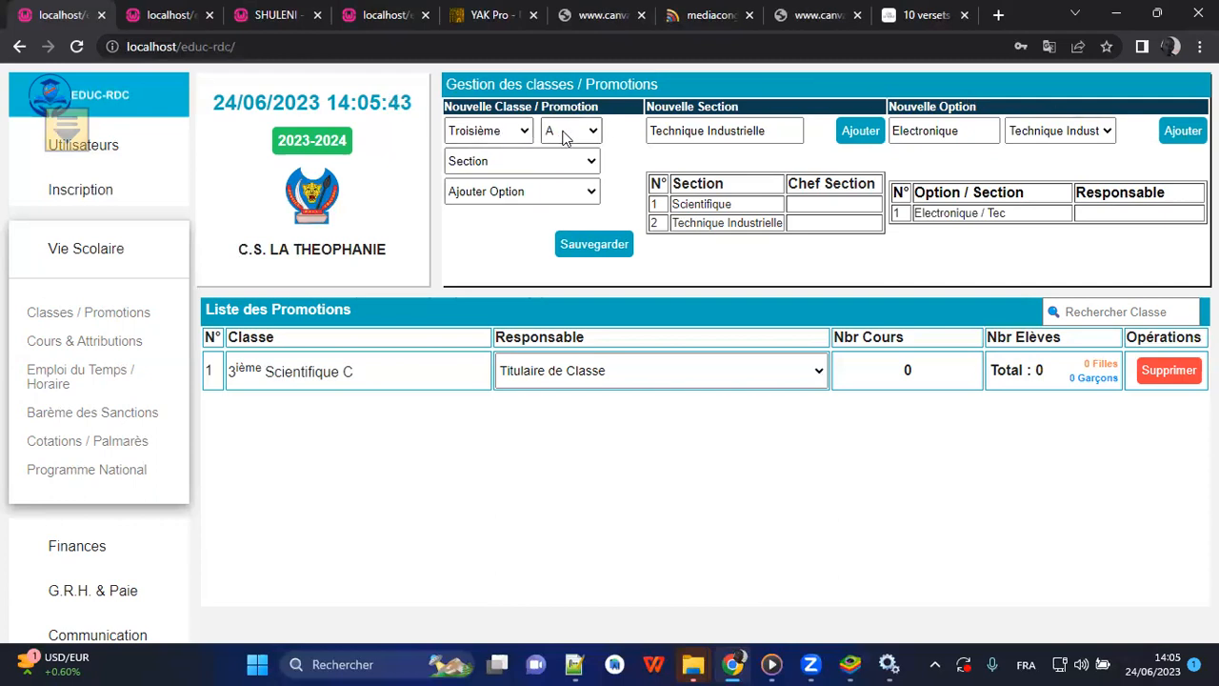
Assign the Technique Industrielle section and the Electronique option to the new Troisième A class and save the class.
left_click(510, 161)
left_click(496, 197)
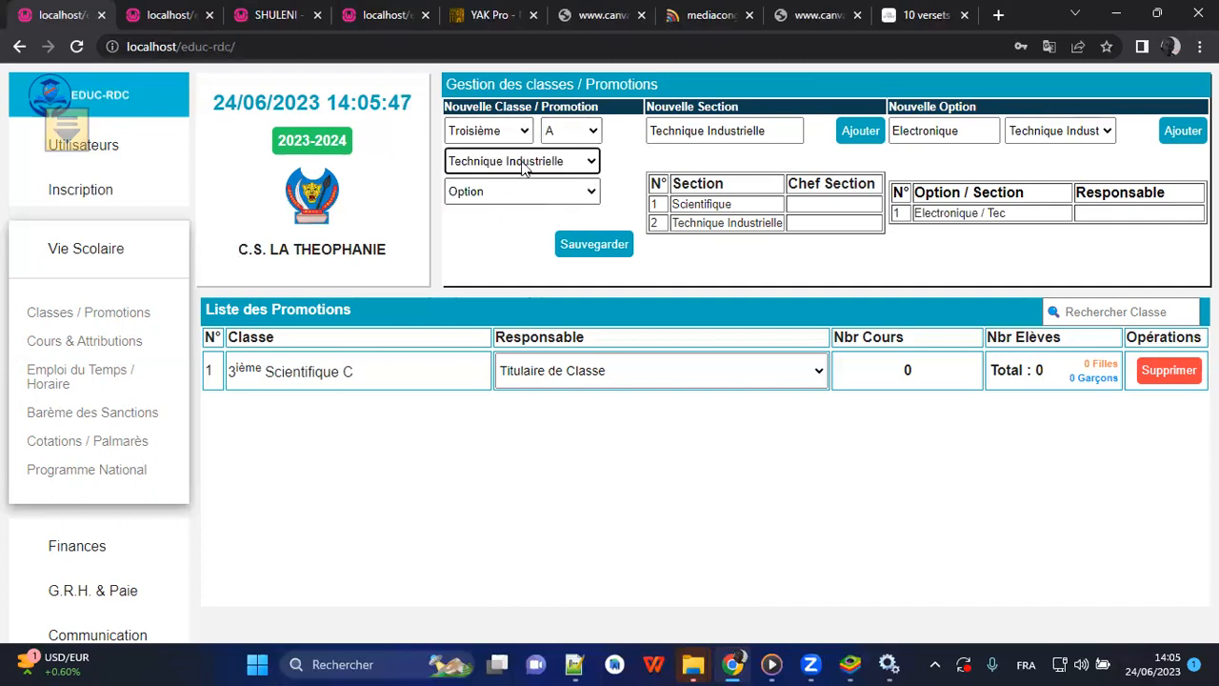
left_click(530, 191)
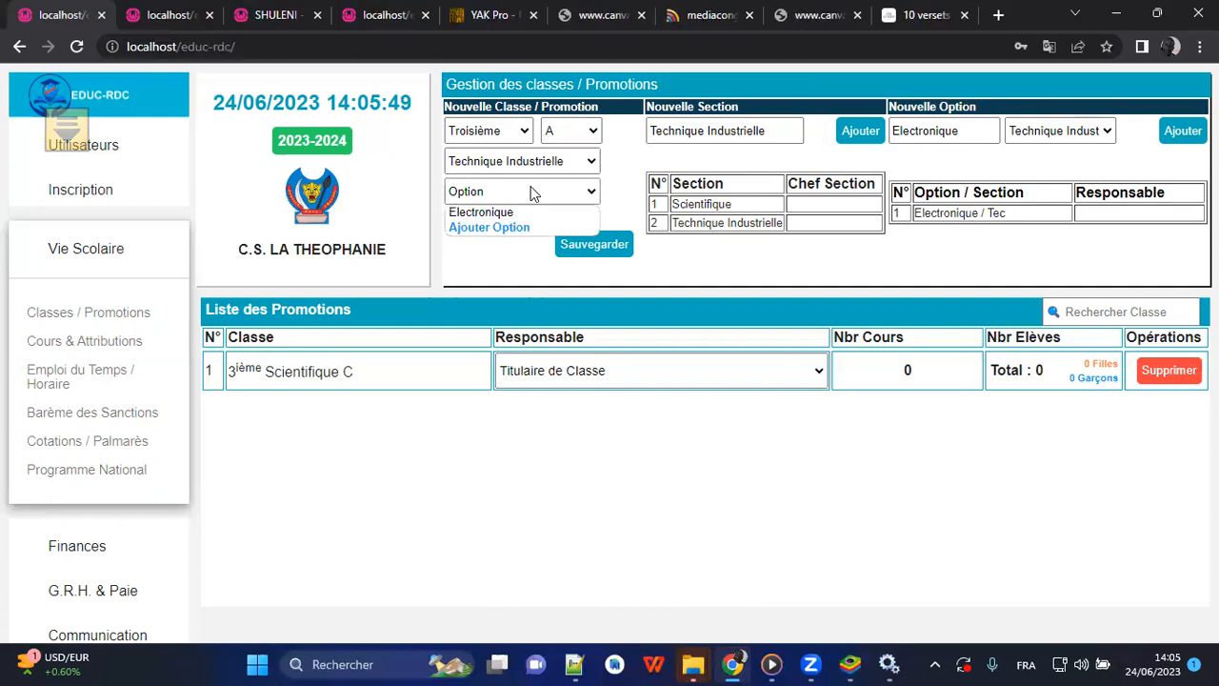
left_click(498, 212)
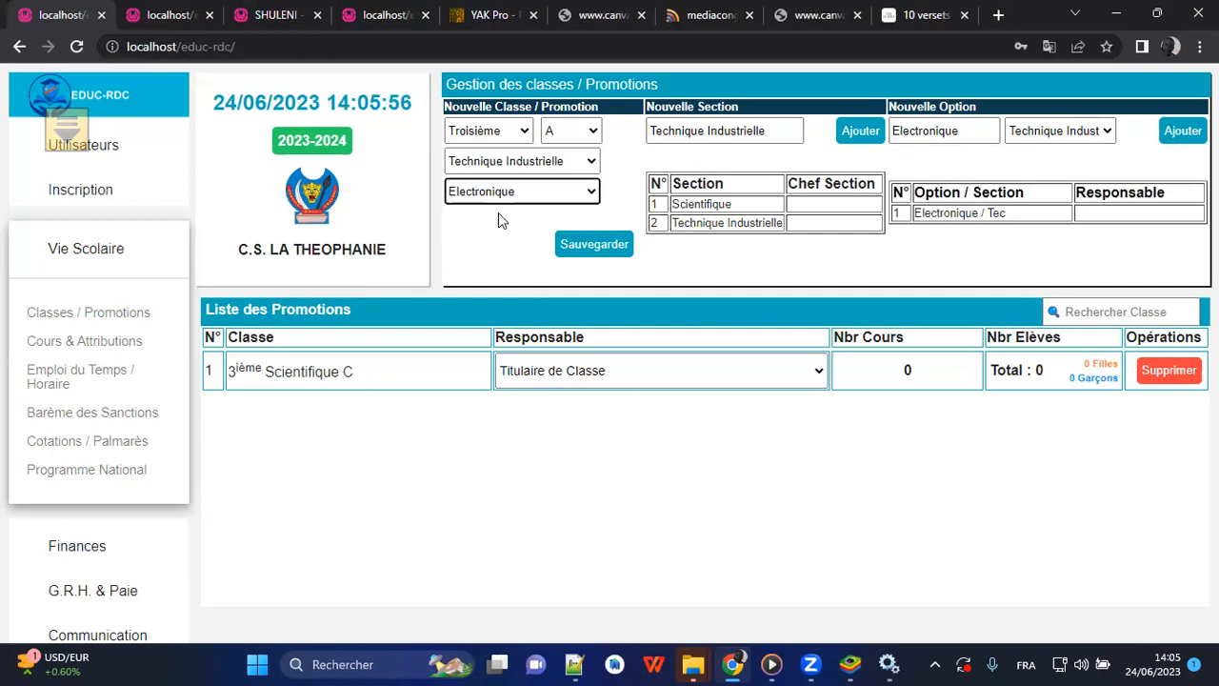
left_click(578, 250)
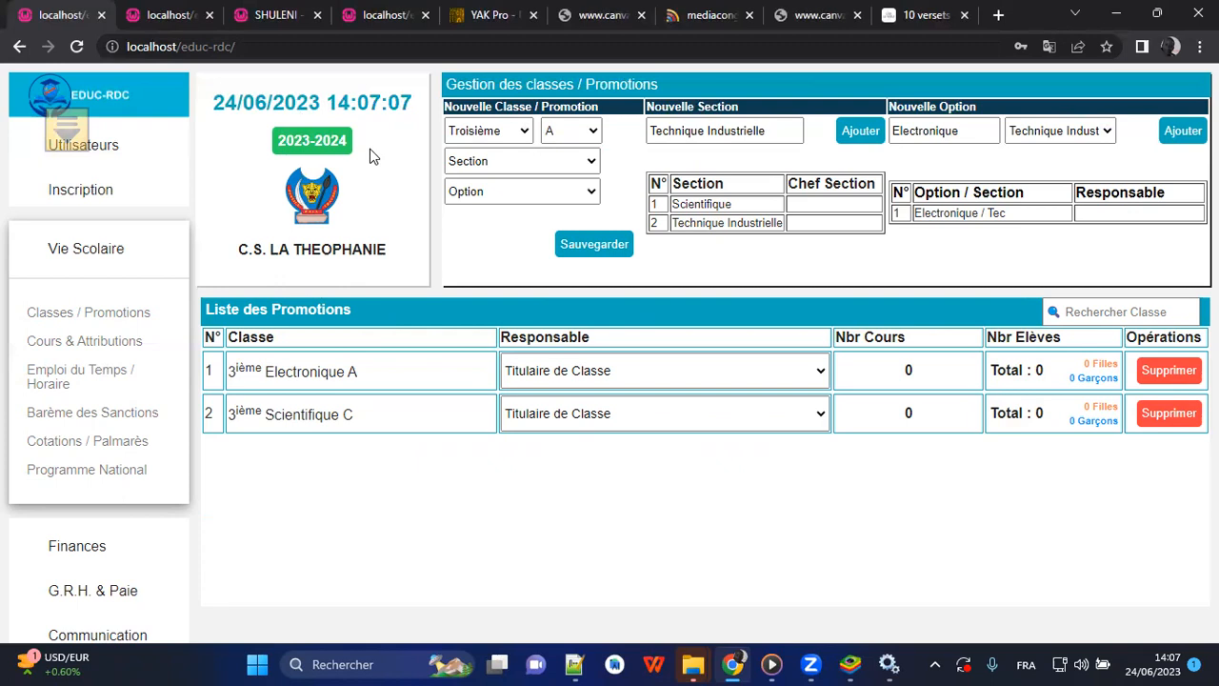
View the settings of the 2023-2024 school year and leave them without making changes.
left_click(333, 144)
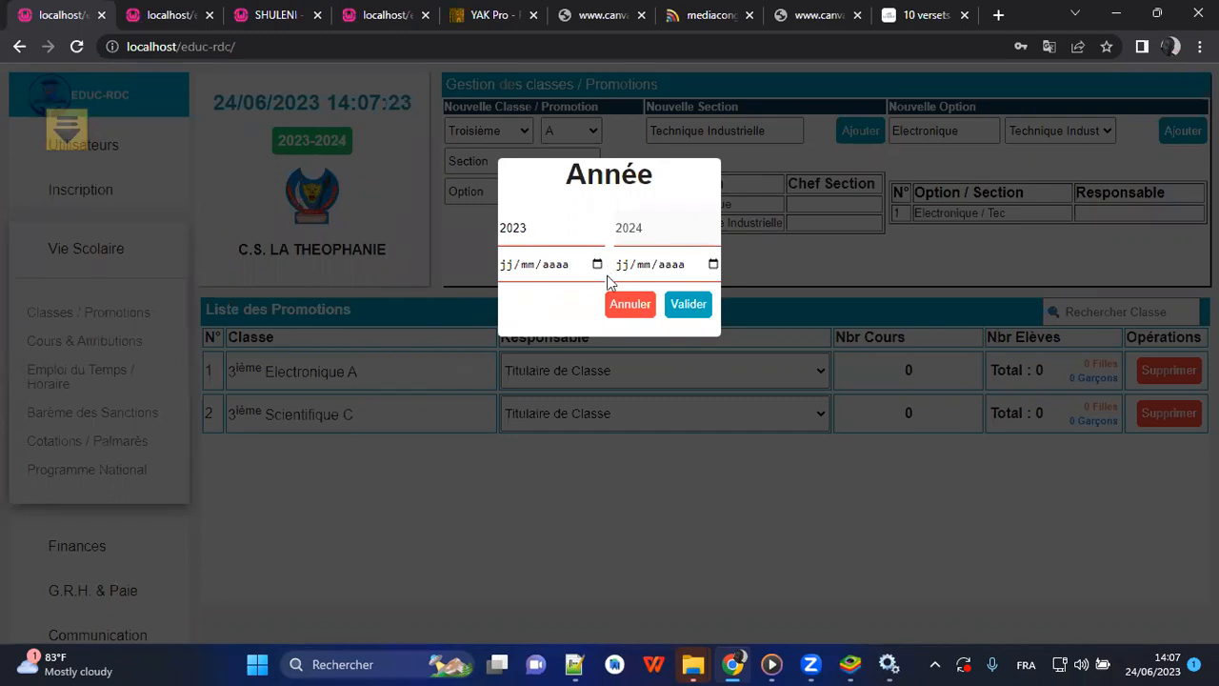
left_click(619, 304)
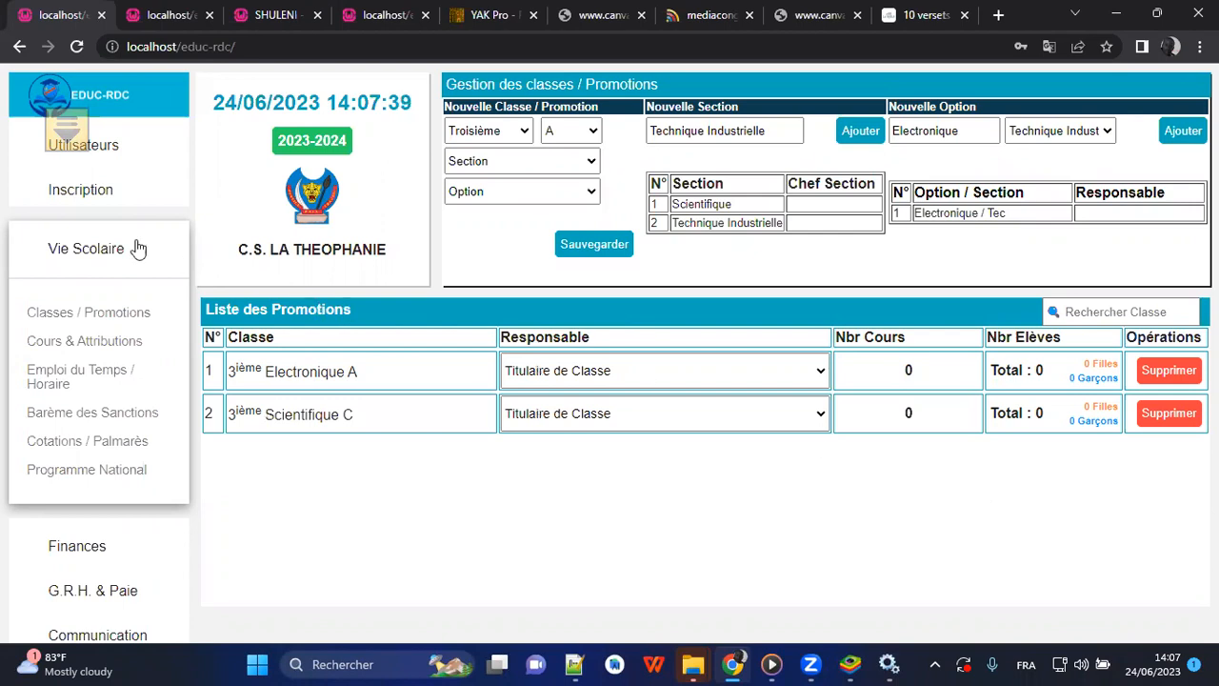
Open the student registration page and search the registration list for a student by first name.
left_click(82, 205)
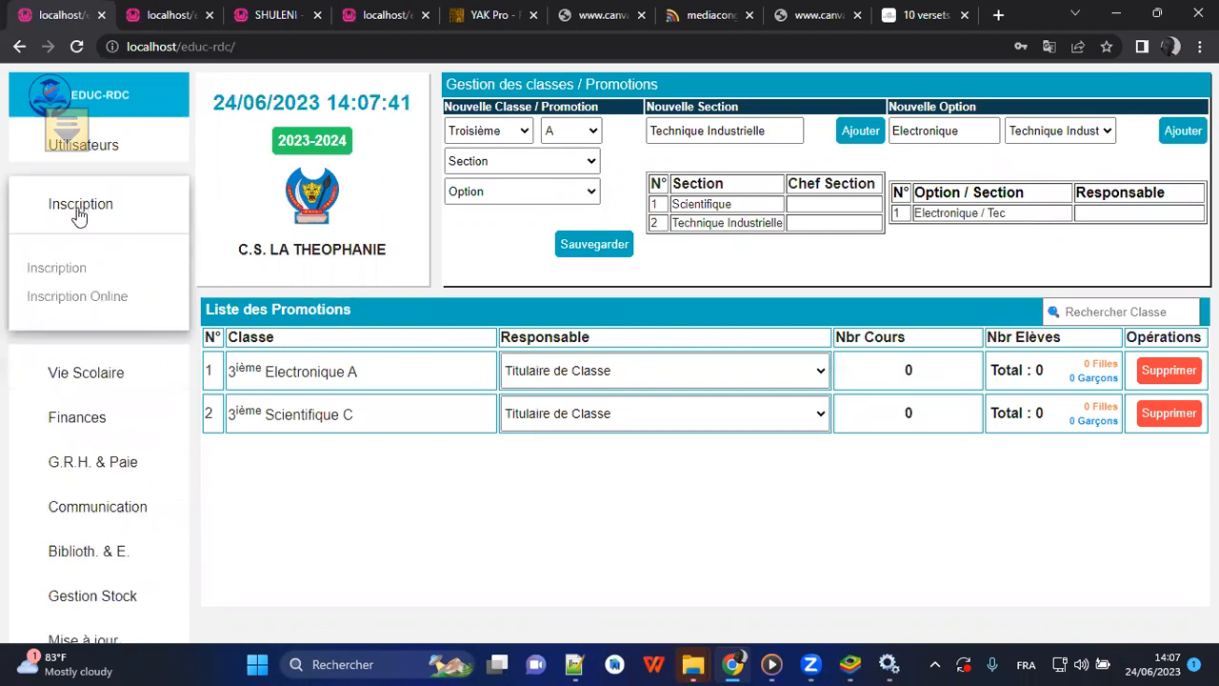
left_click(59, 270)
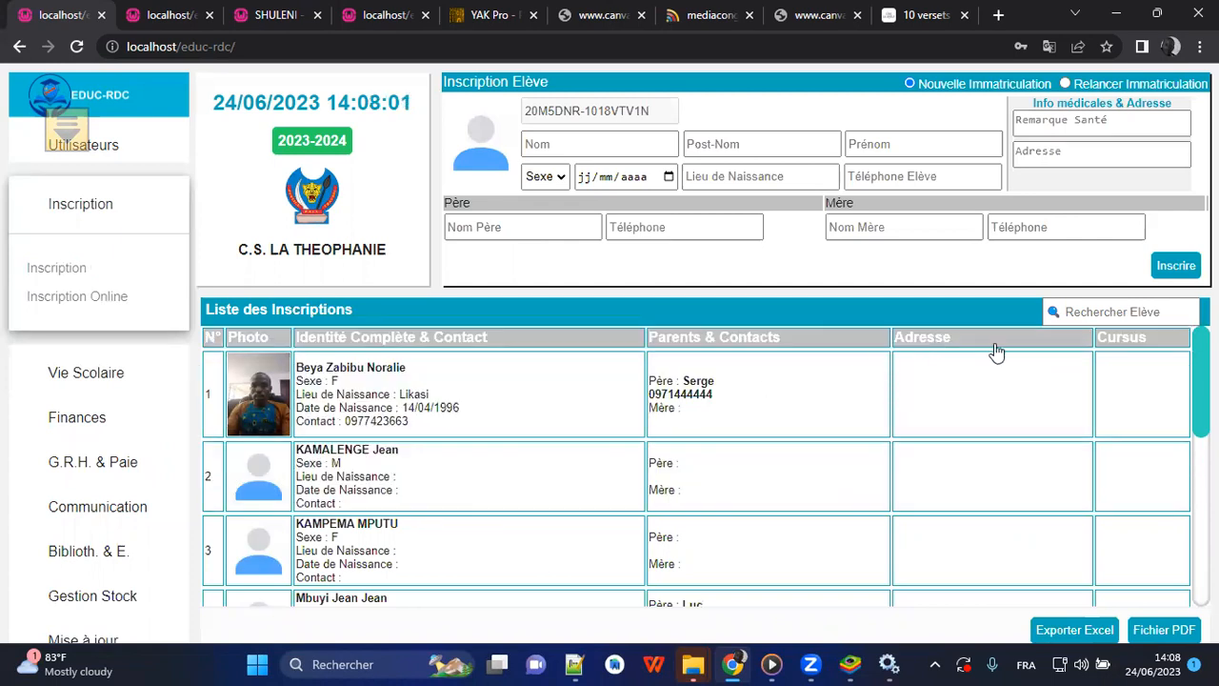
scroll(695, 467, "down", 5)
scroll(695, 466, "up", 5)
scroll(695, 467, "down", 1)
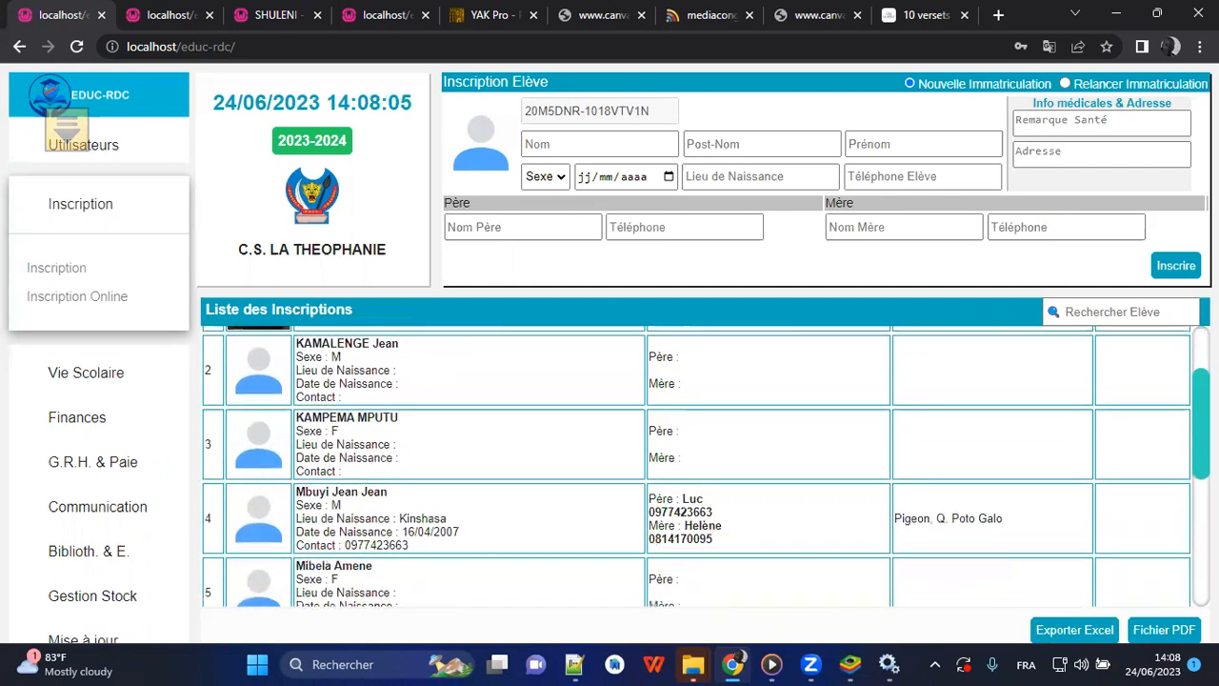
scroll(695, 467, "up", 2)
left_click(1129, 317)
type("Agnelli")
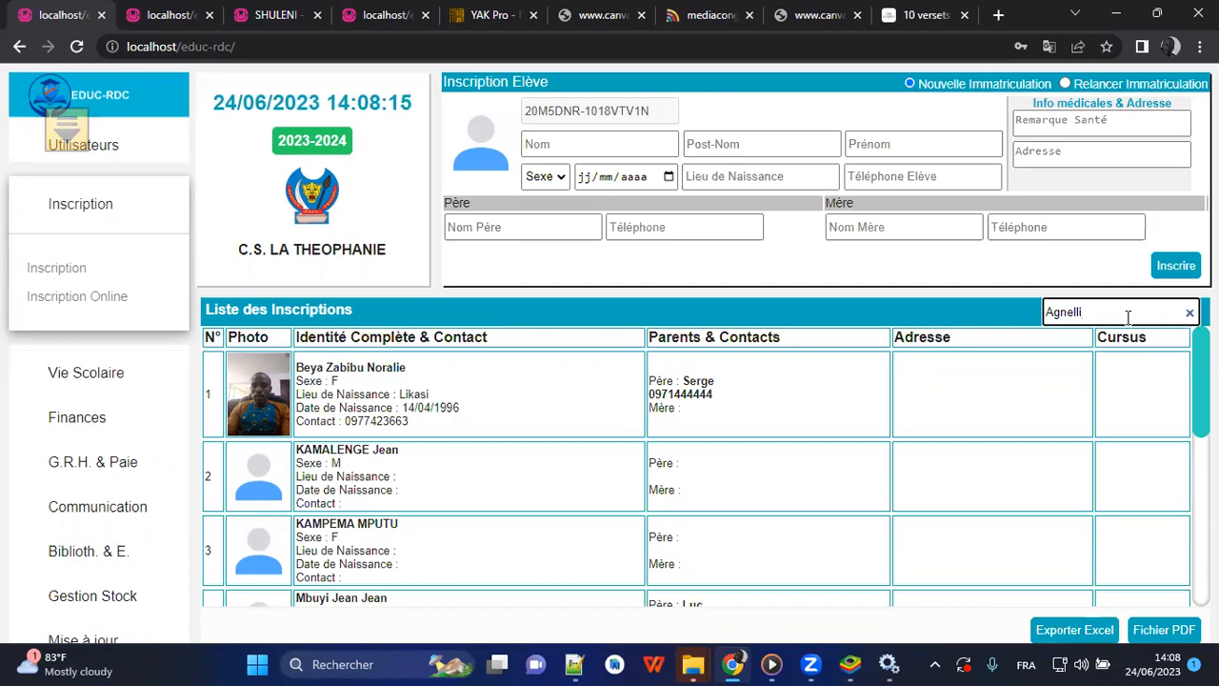
key("Return")
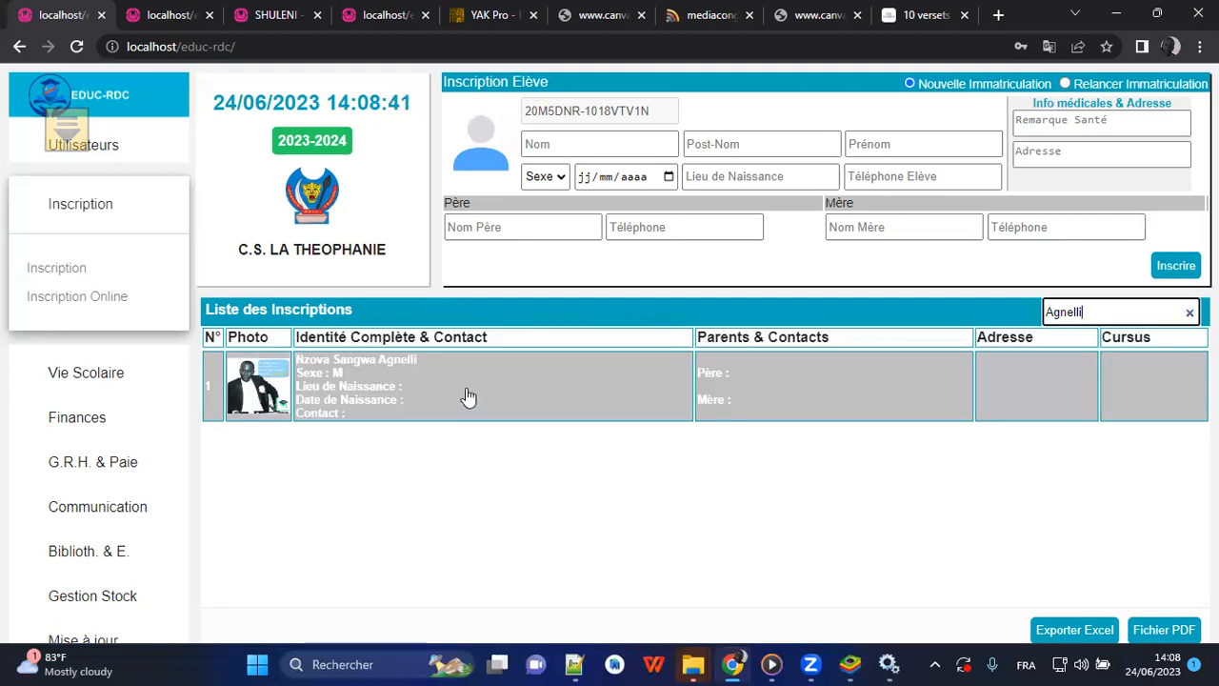
Open the found student's registration and try to generate the student card, dismissing the payment key request.
left_click(740, 381)
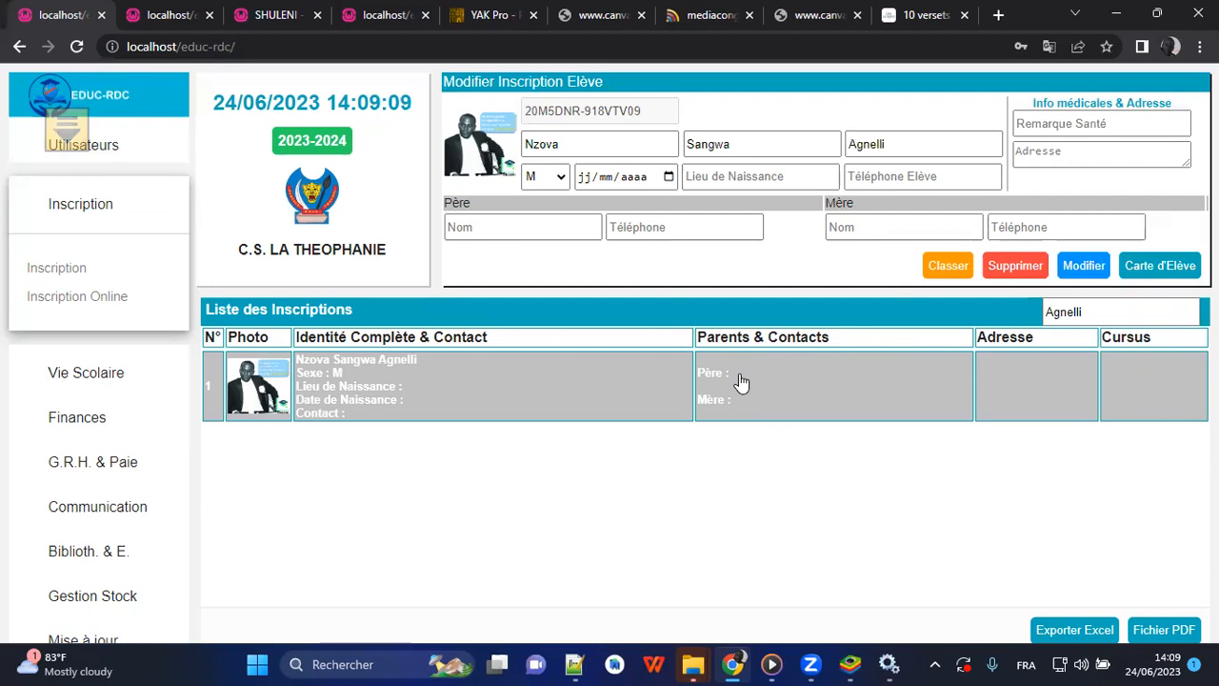
left_click(1159, 273)
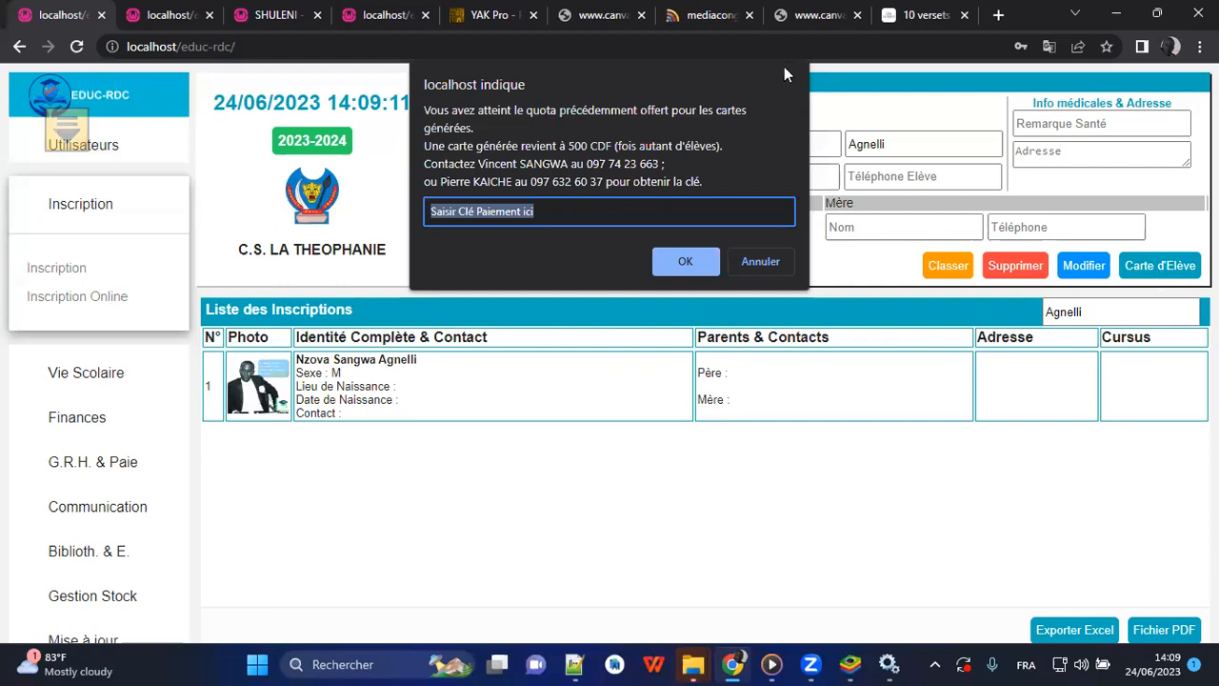
left_click(773, 261)
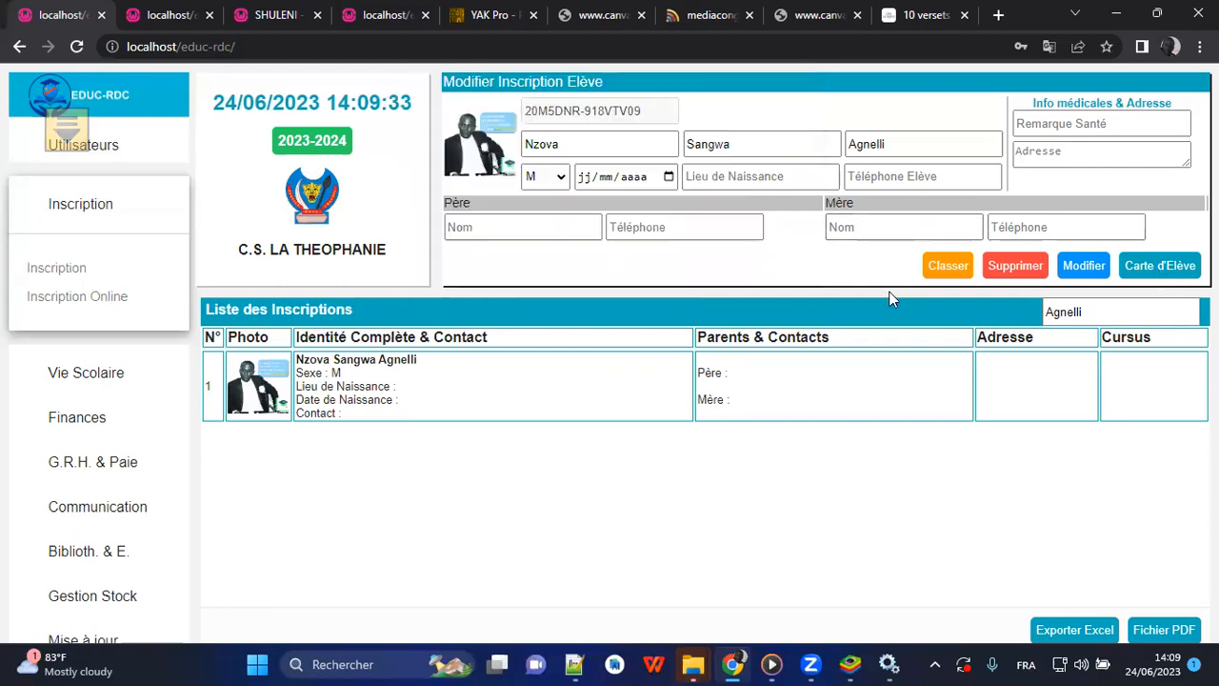
Clear the student search and generate the student card for the first student in the full registration list.
left_click(1107, 306)
key("BackSpace")
key("BackSpace")
key("BackSpace")
key("BackSpace")
key("BackSpace")
key("BackSpace")
key("BackSpace")
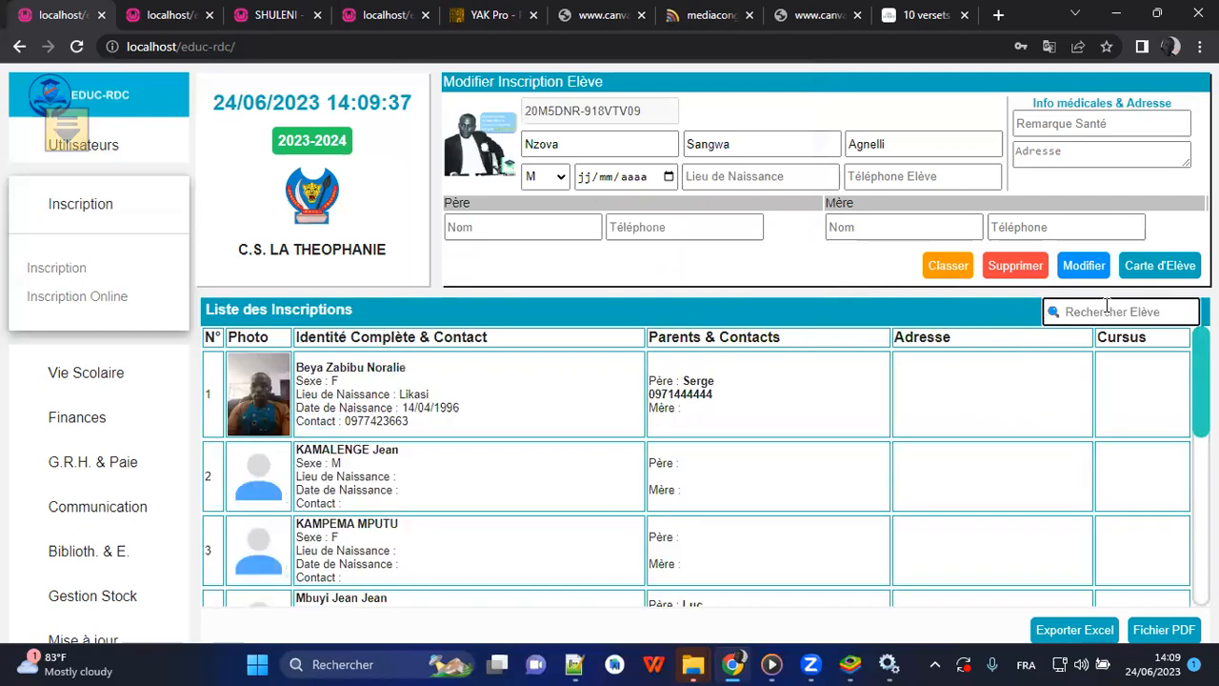
left_click(505, 373)
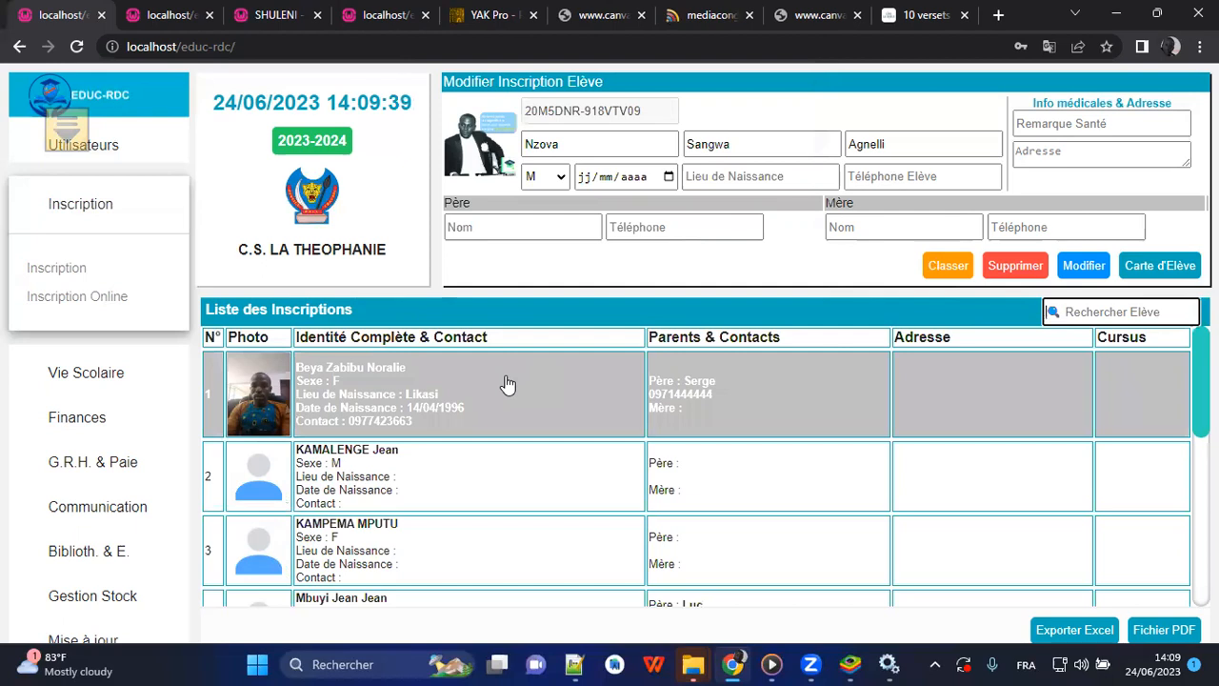
left_click(1162, 267)
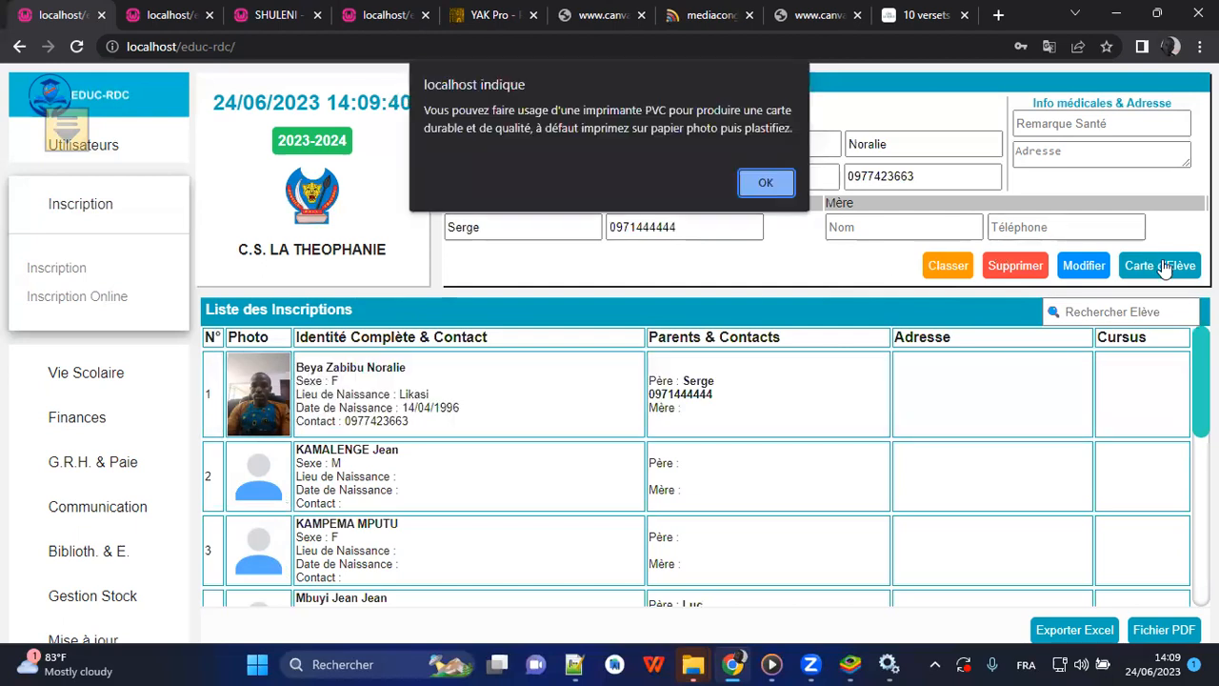
left_click(761, 183)
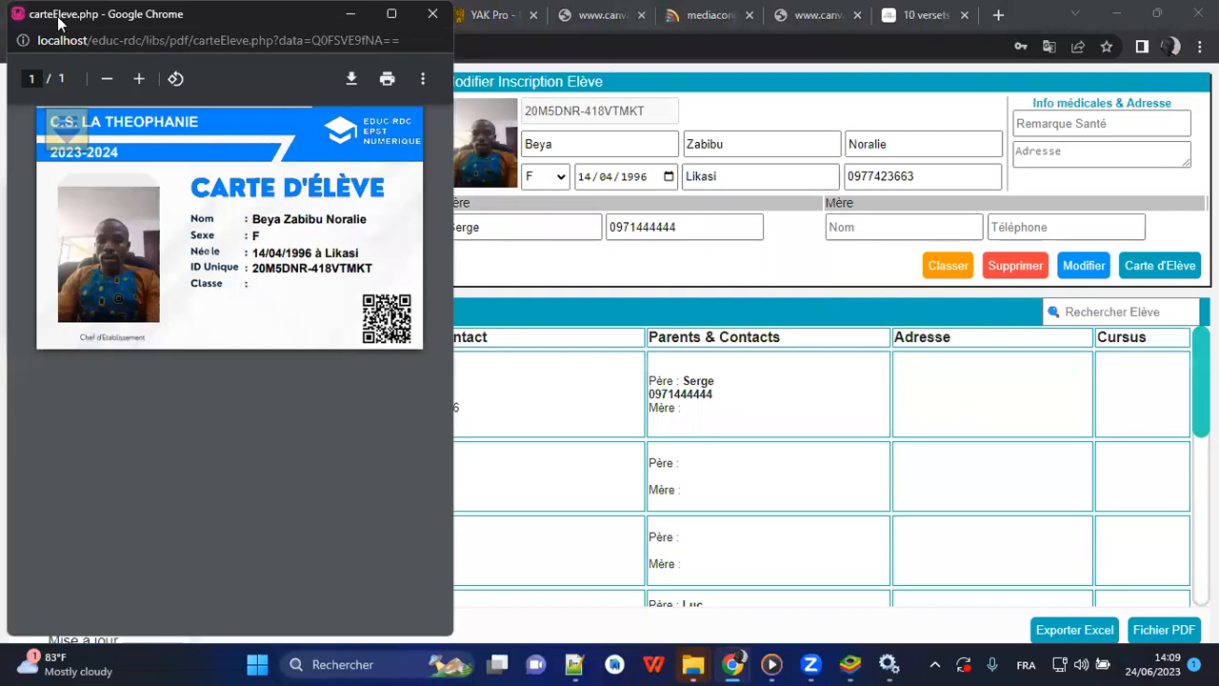
Move the student card window clear of the menu, examine the unique ID on the card, and close it.
left_click_drag(59, 23, 504, 124)
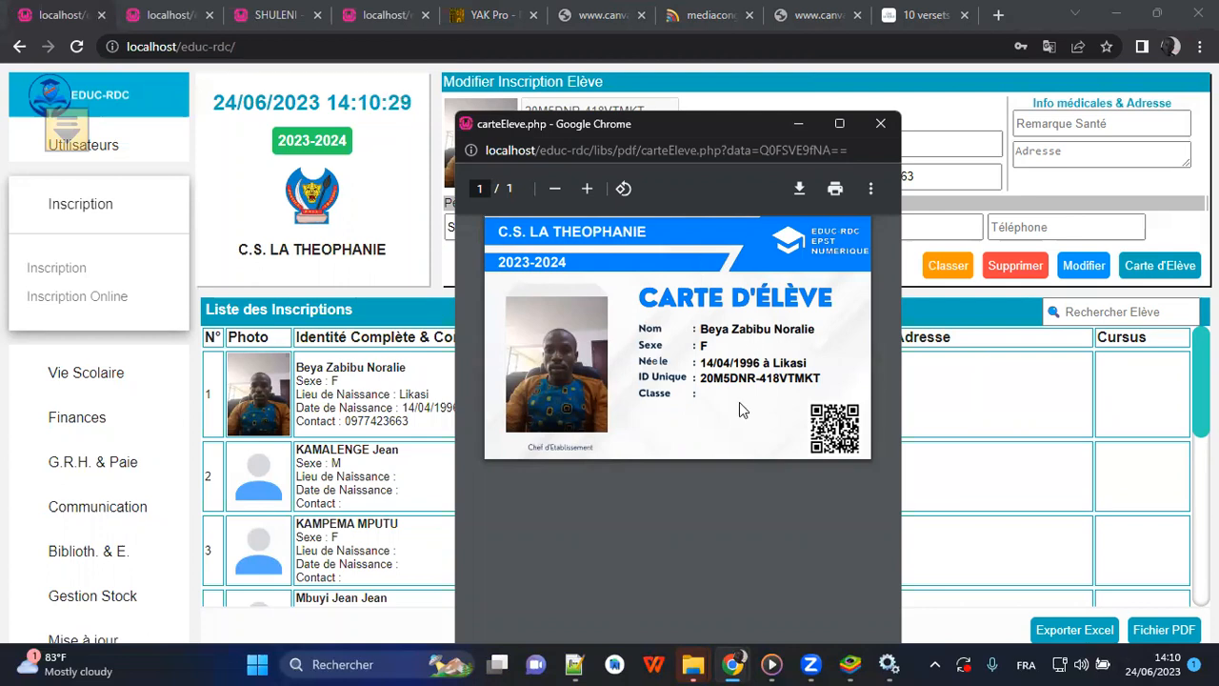
left_click_drag(698, 380, 850, 381)
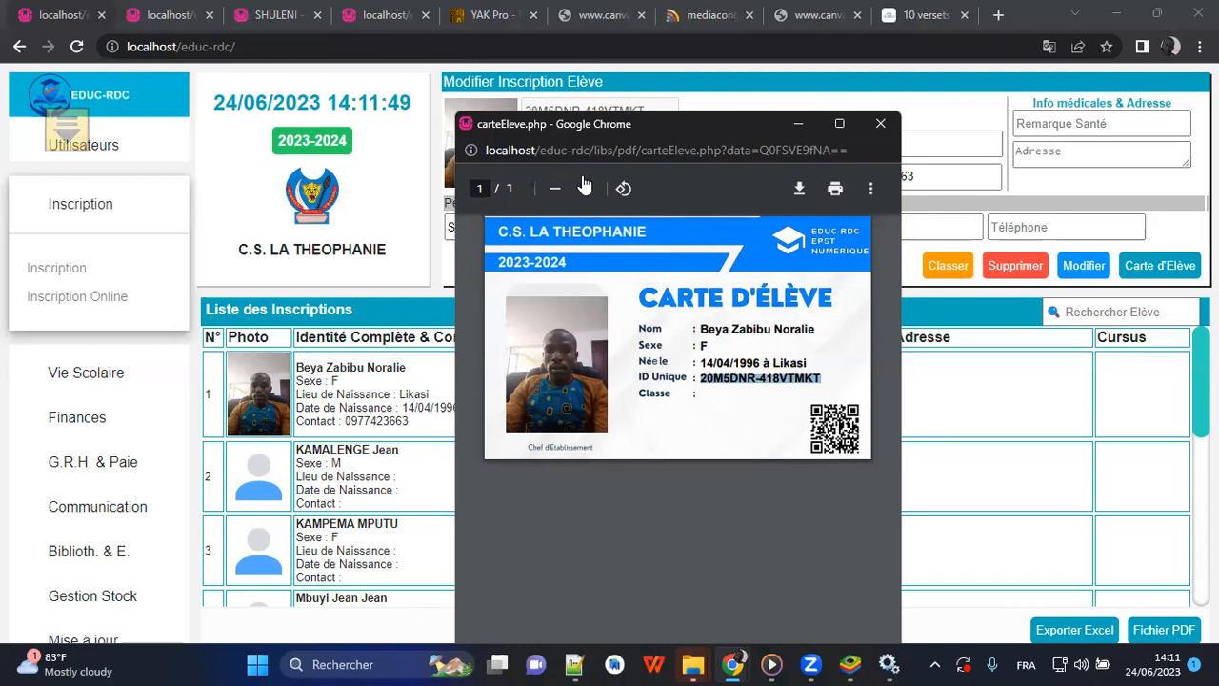
left_click(878, 125)
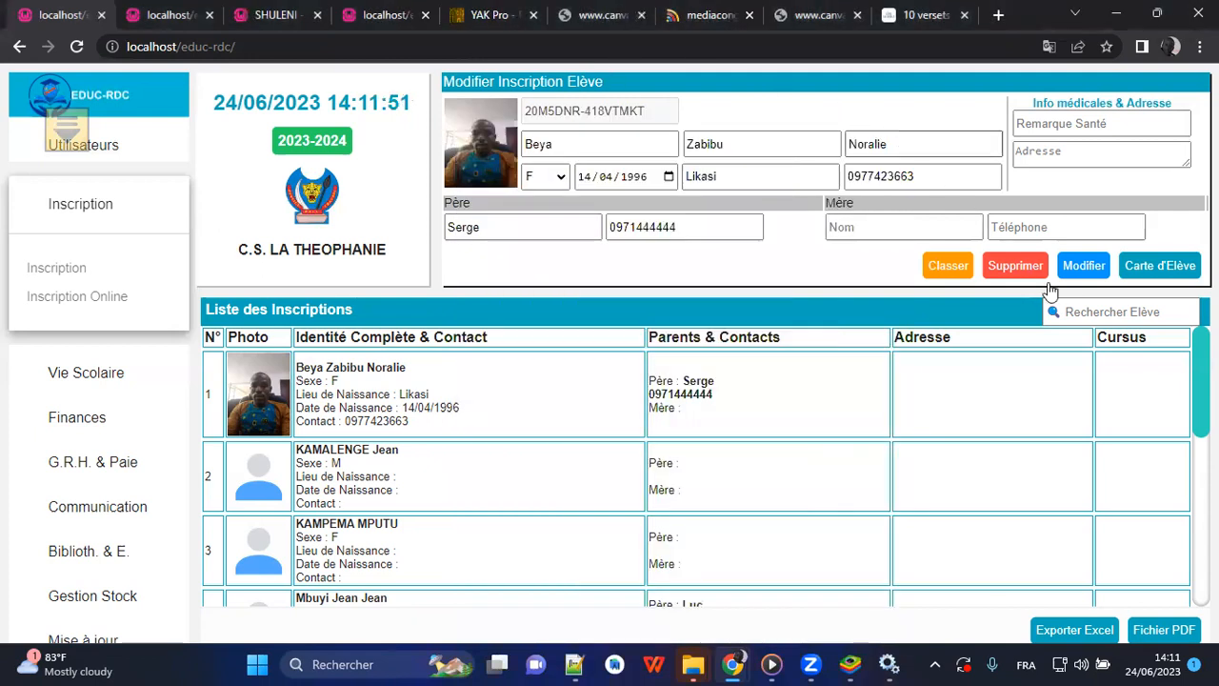
Open and dismiss the current student's class assignment, and search the registrations again for the other student by first name.
left_click(948, 267)
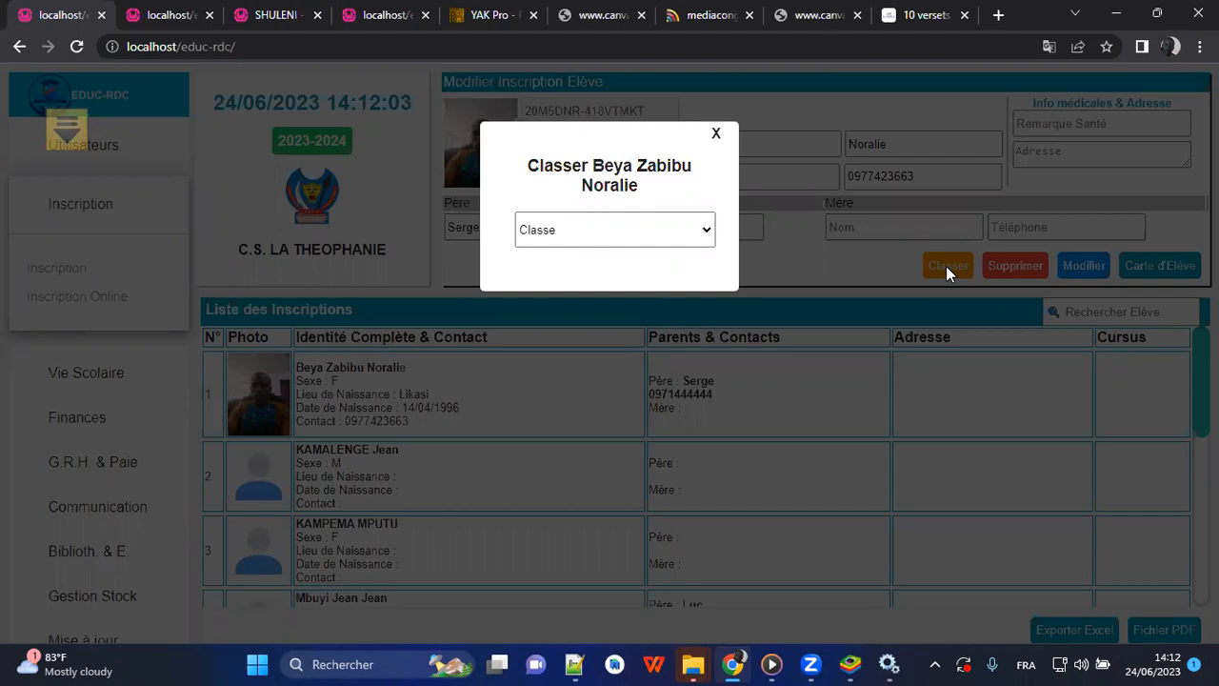
left_click(716, 134)
left_click(1099, 314)
type("Agnell")
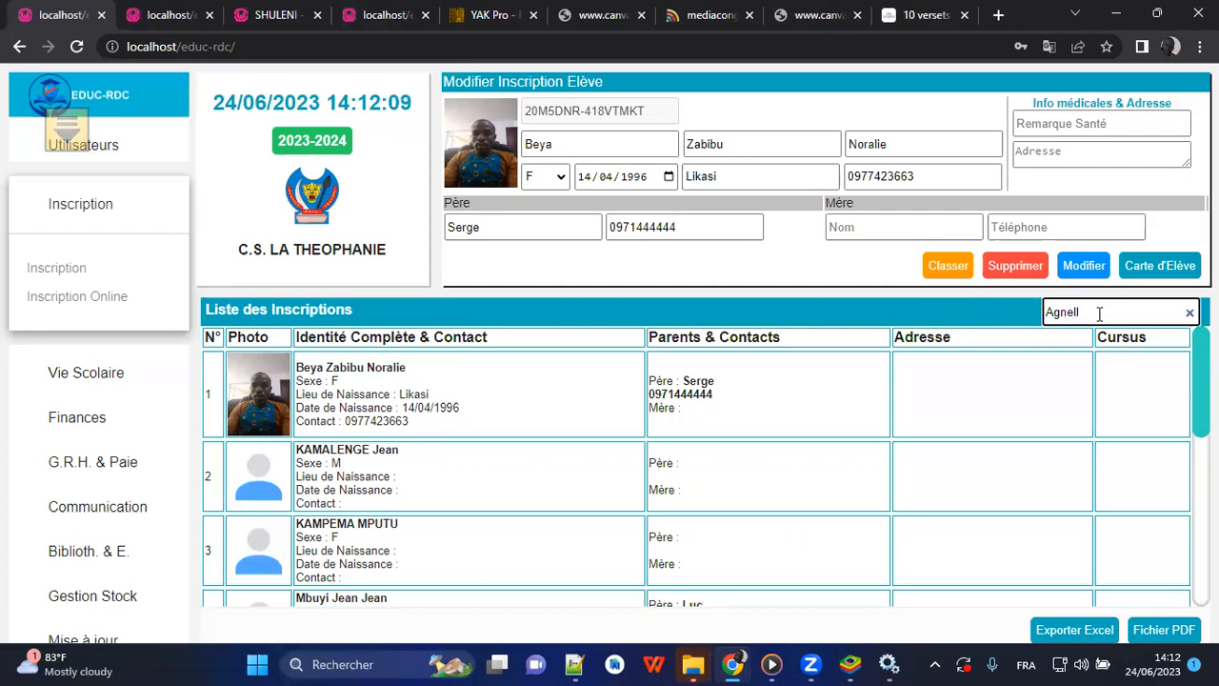
type("i")
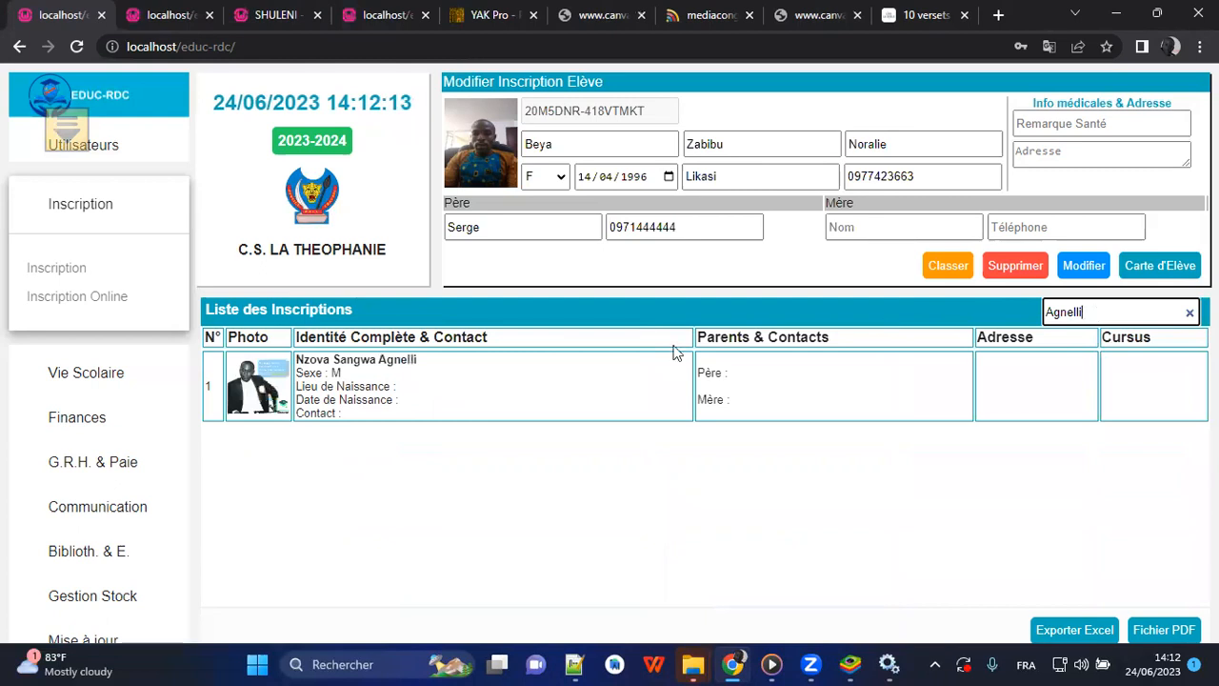
Open the found student's registration and assign the student to the class 3°Electronique A.
left_click(587, 388)
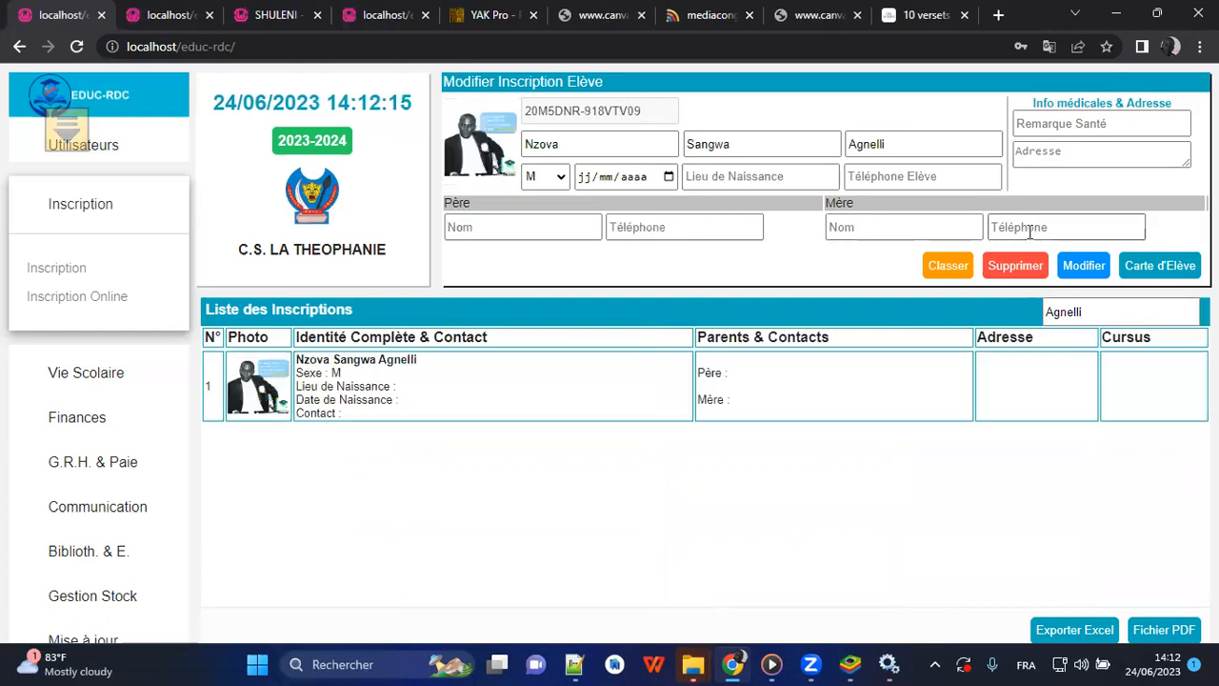
left_click(960, 267)
left_click(705, 233)
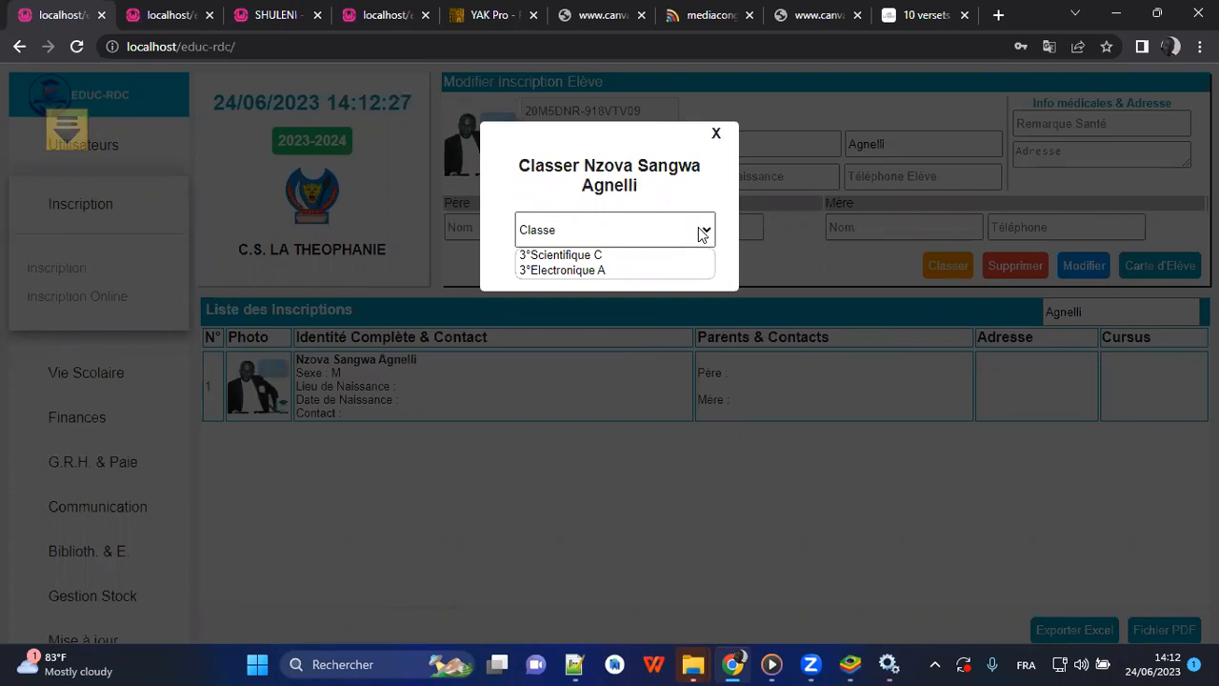
left_click(541, 271)
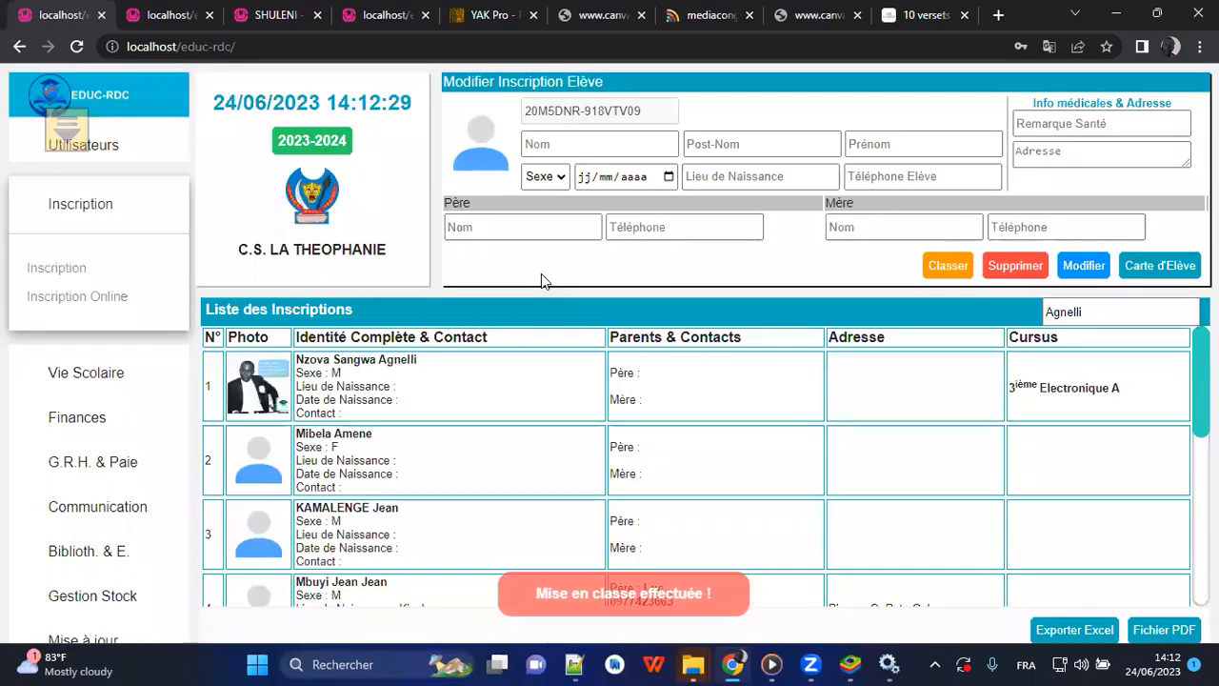
left_click(421, 397)
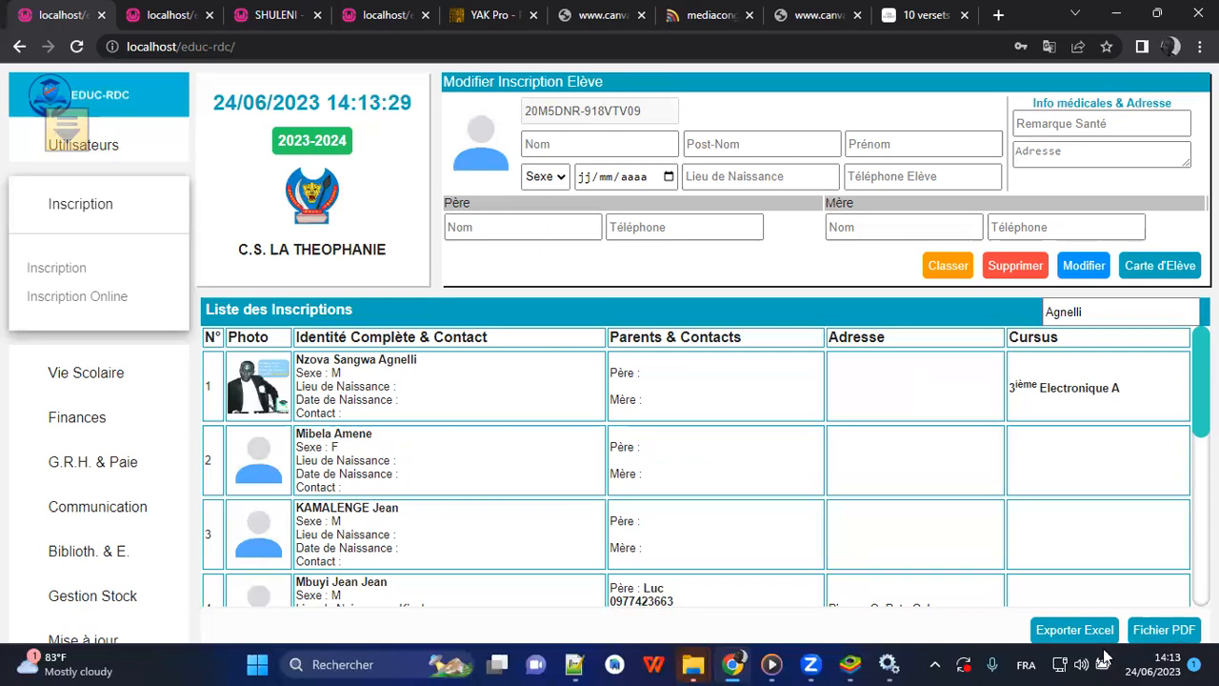
Generate the PDF list of registered students, maximize its window and enlarge the page to 80% to examine the class list.
left_click(1163, 631)
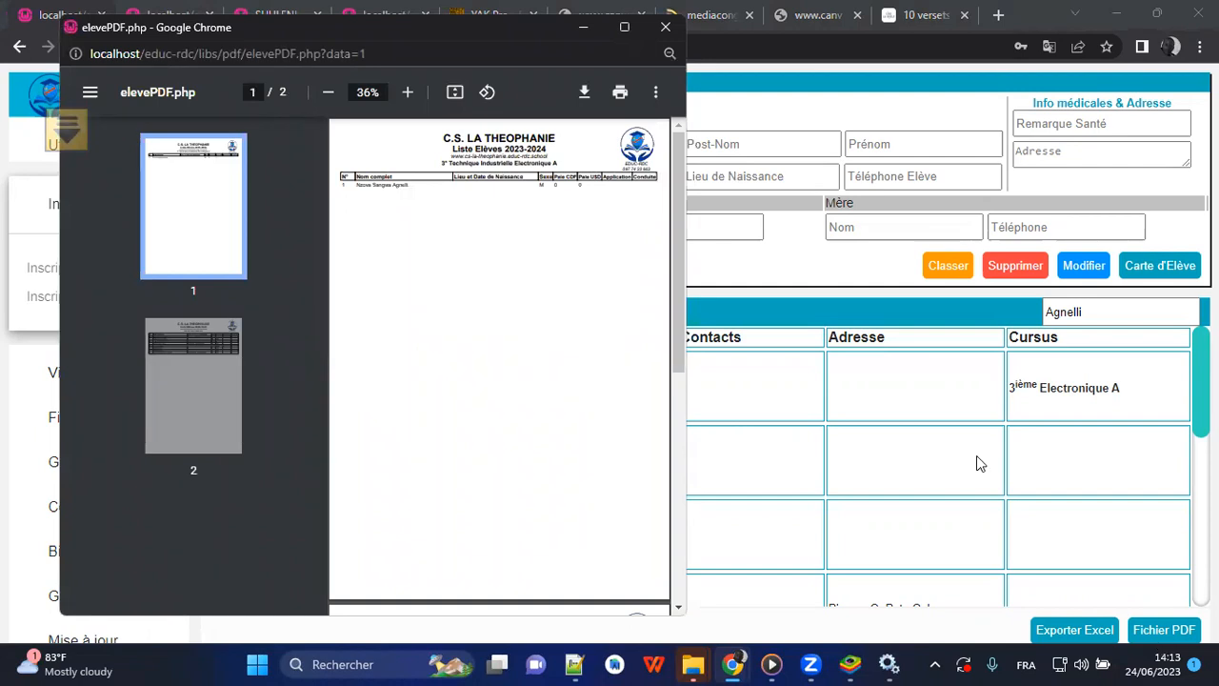
left_click(623, 27)
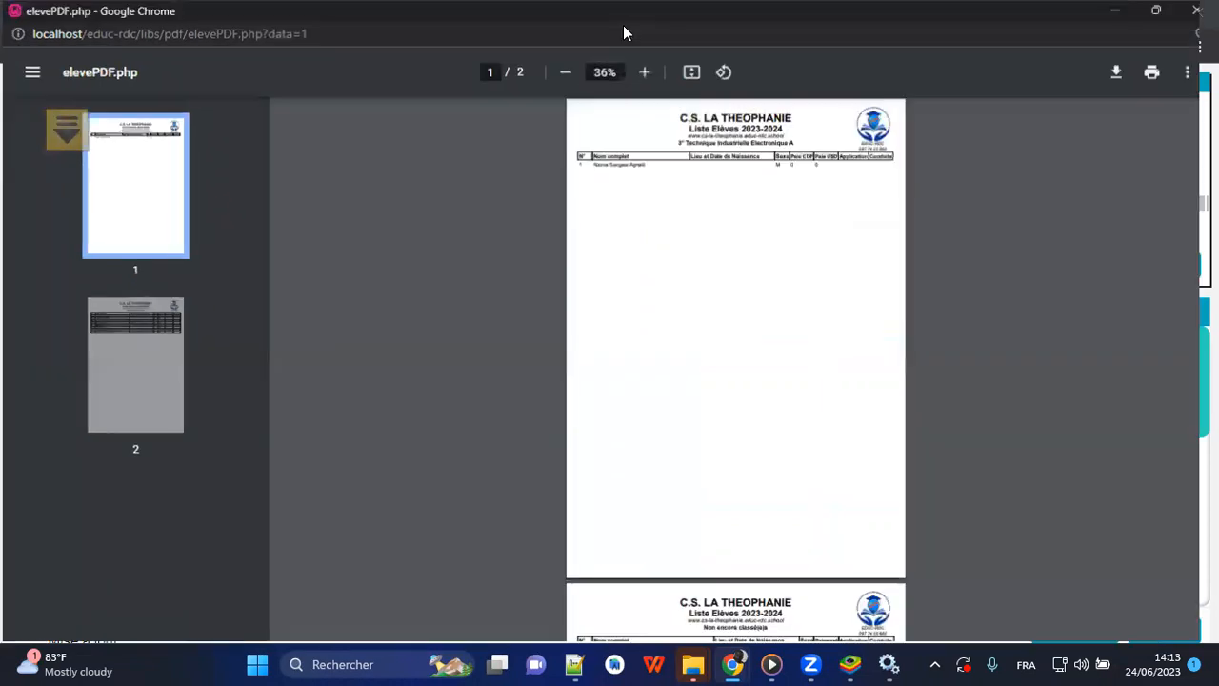
left_click(644, 72)
left_click(645, 72)
left_click(644, 73)
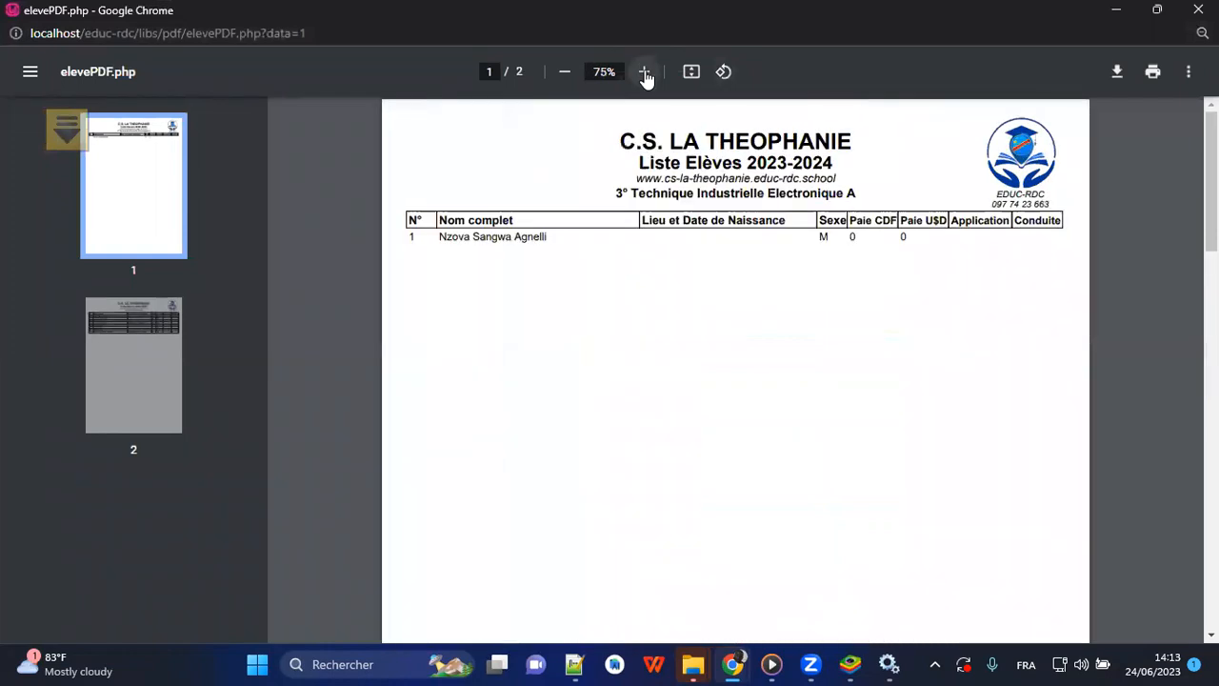
left_click(645, 72)
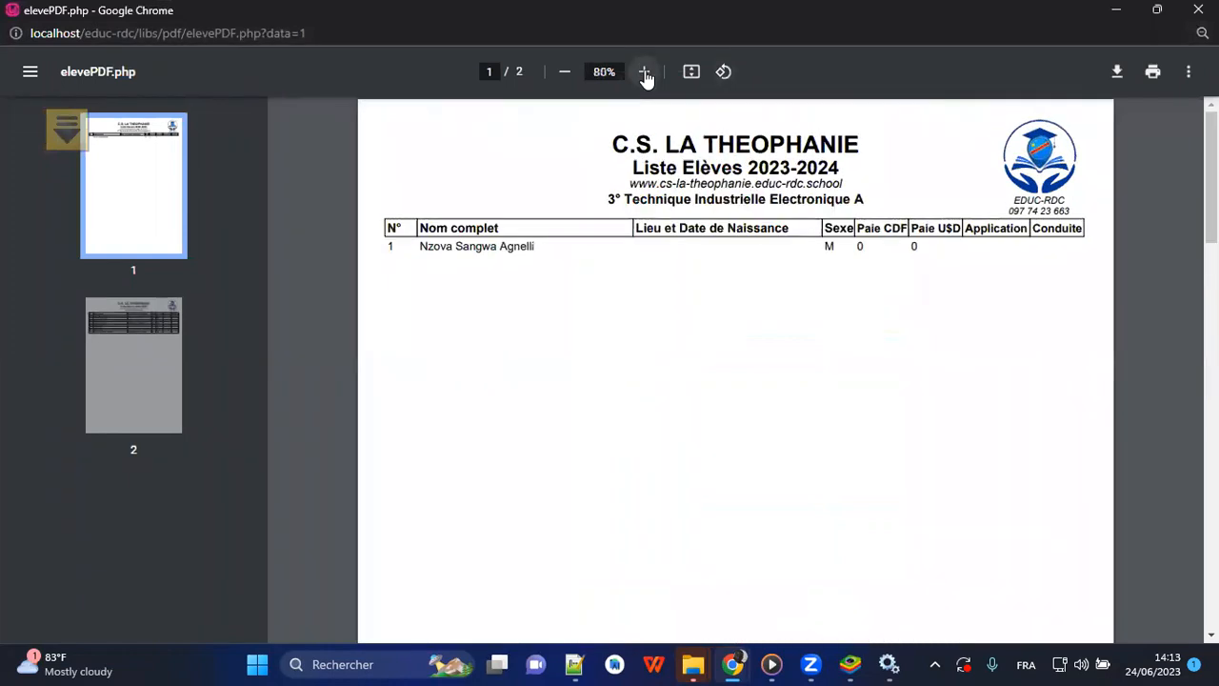
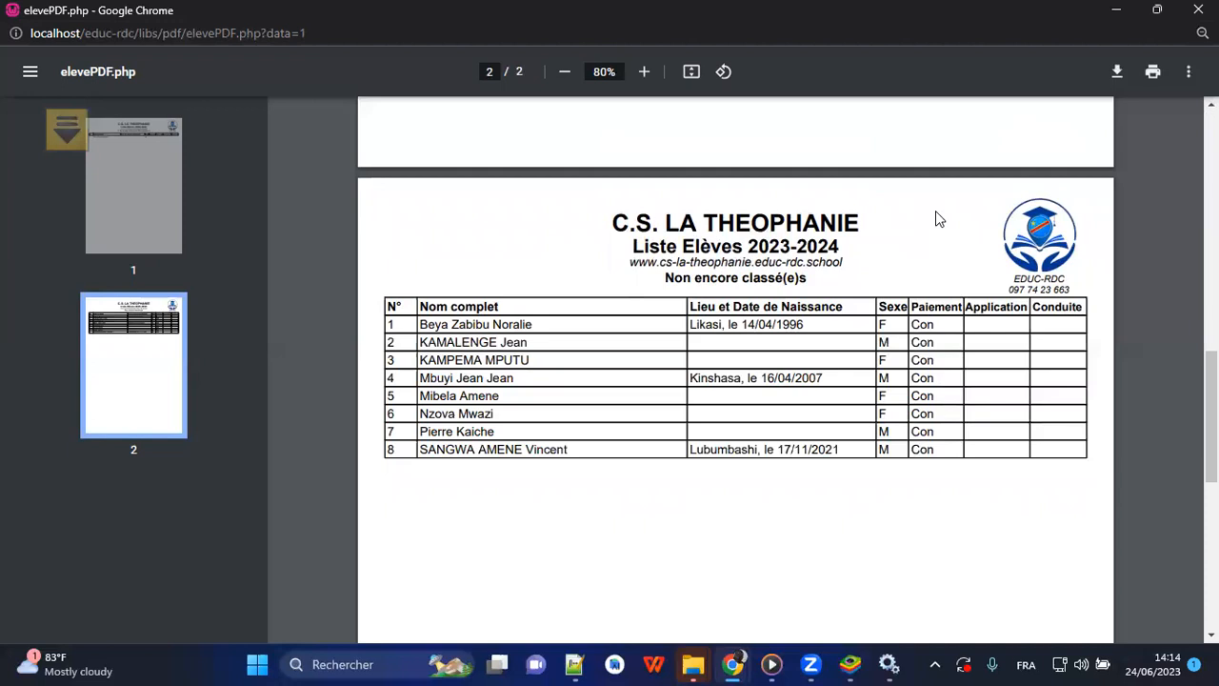
Close the PDF student list and open the classes and promotions page to examine the student counts per class.
left_click(1198, 9)
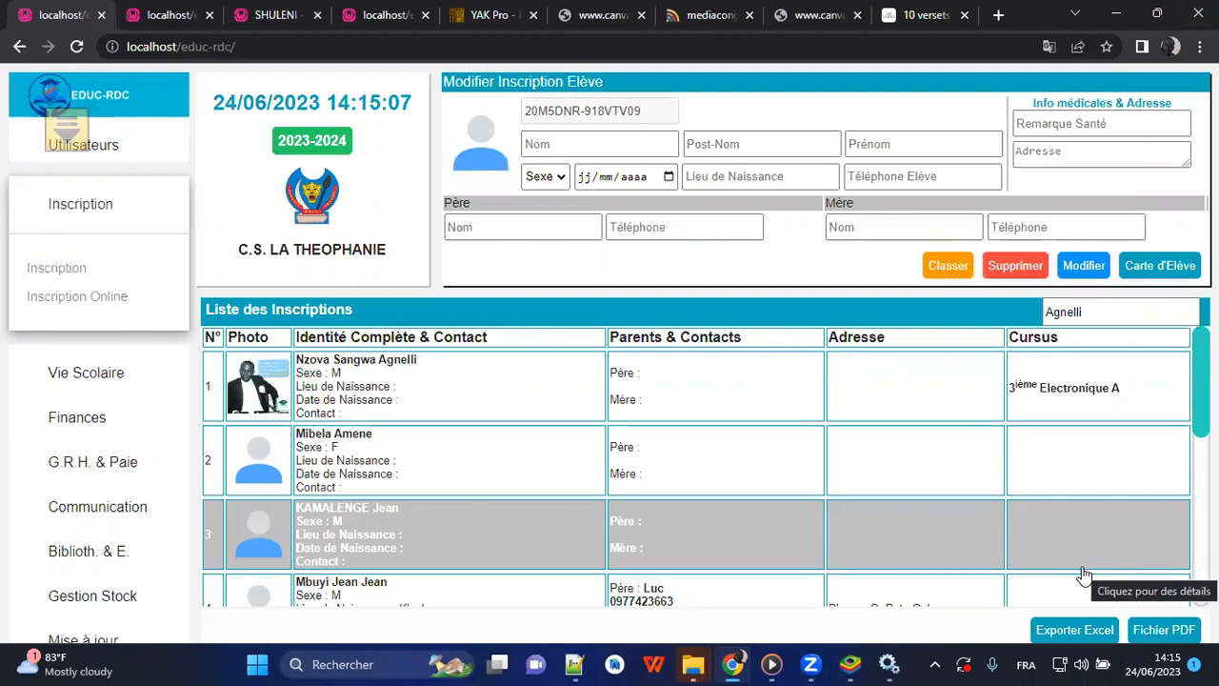
left_click(78, 206)
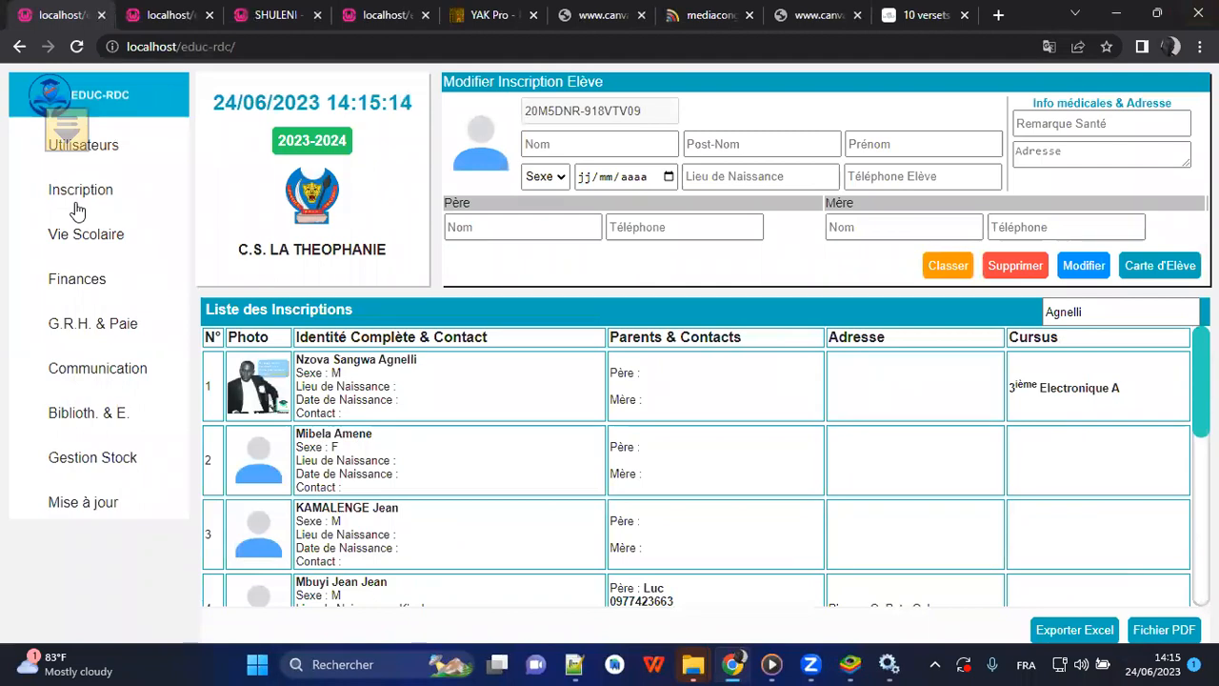
left_click(67, 240)
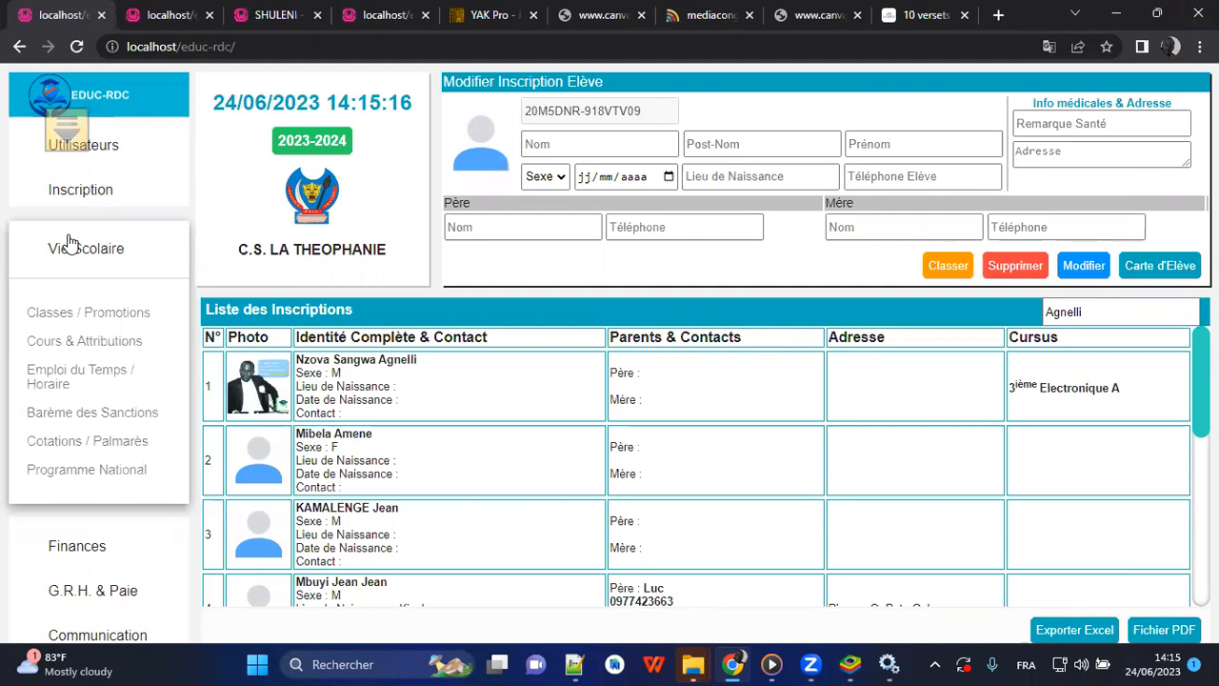
left_click(61, 314)
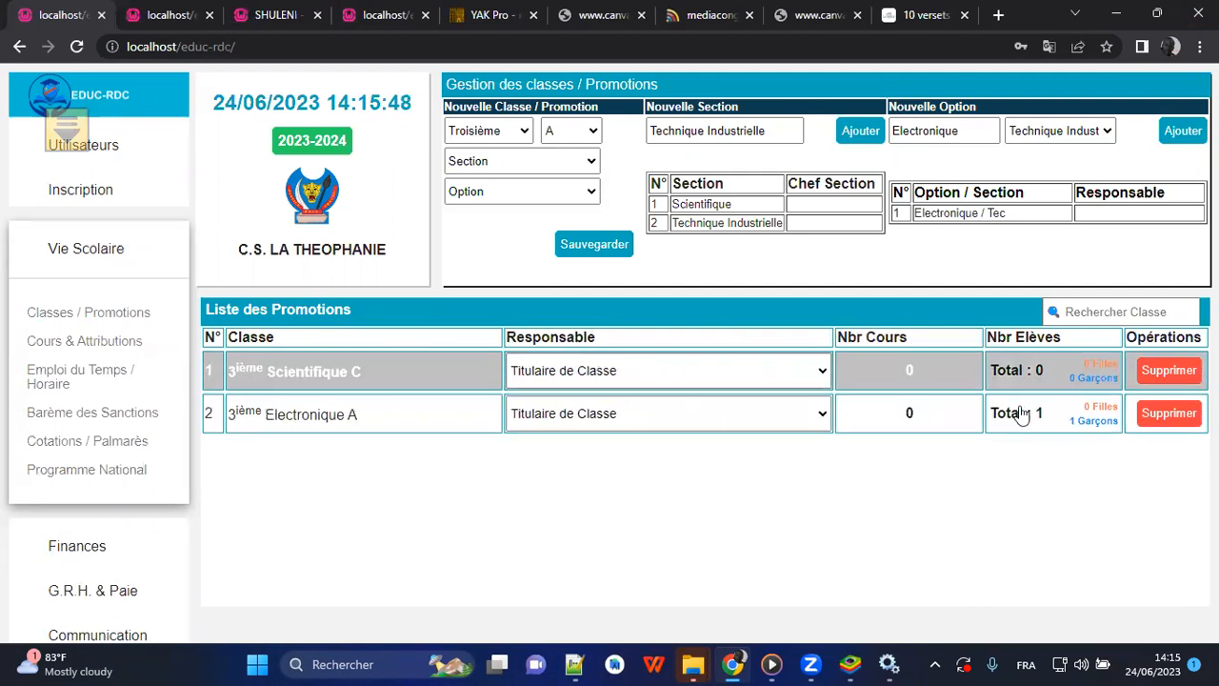
Open the courses and attributions page and delete the existing courses Anglais, Géographie, Histroire and Sciences.
left_click(62, 341)
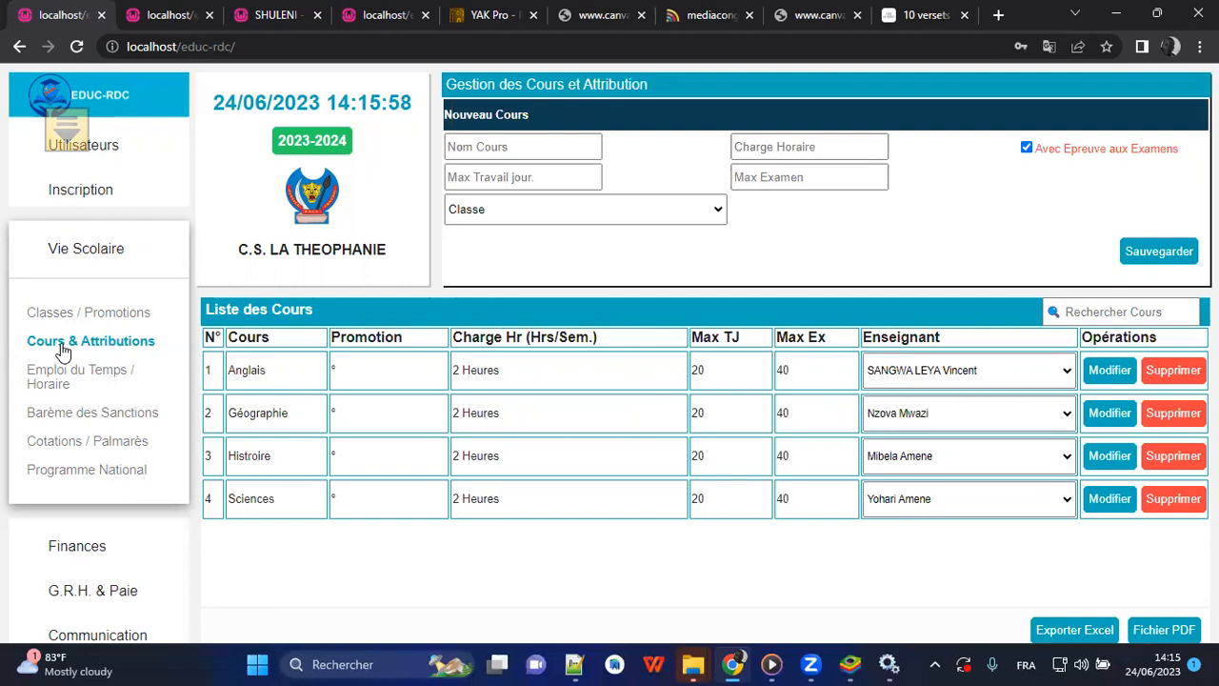
left_click(1169, 374)
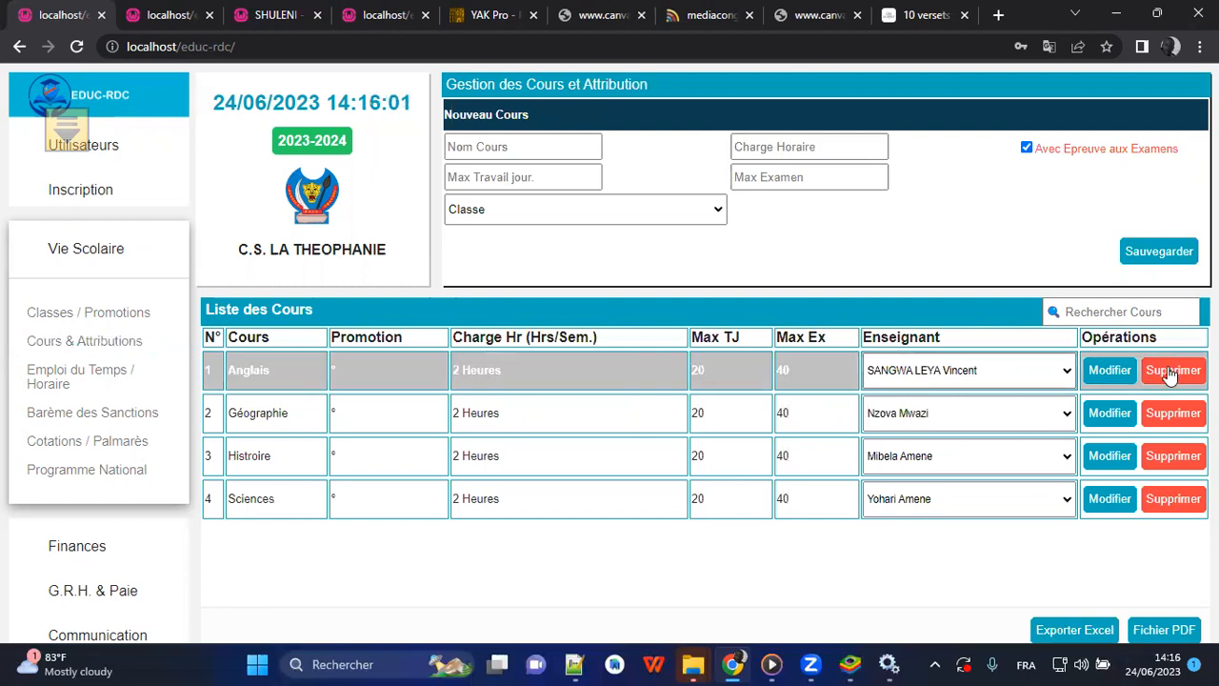
left_click(702, 199)
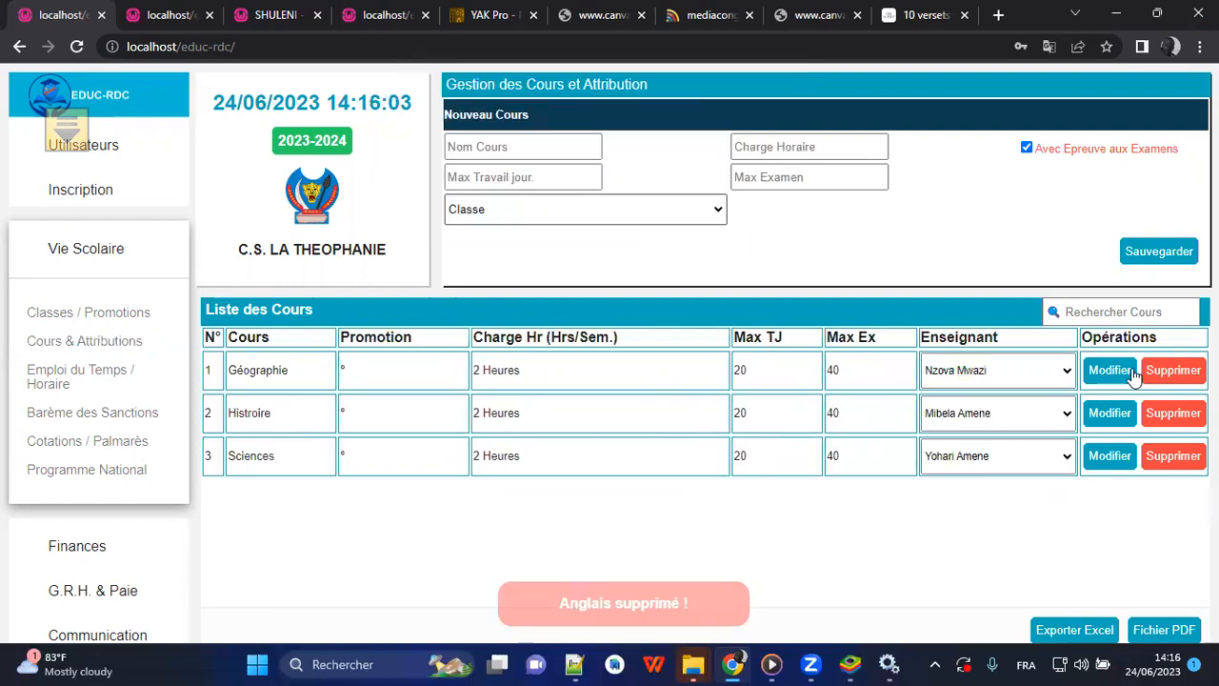
left_click(1173, 370)
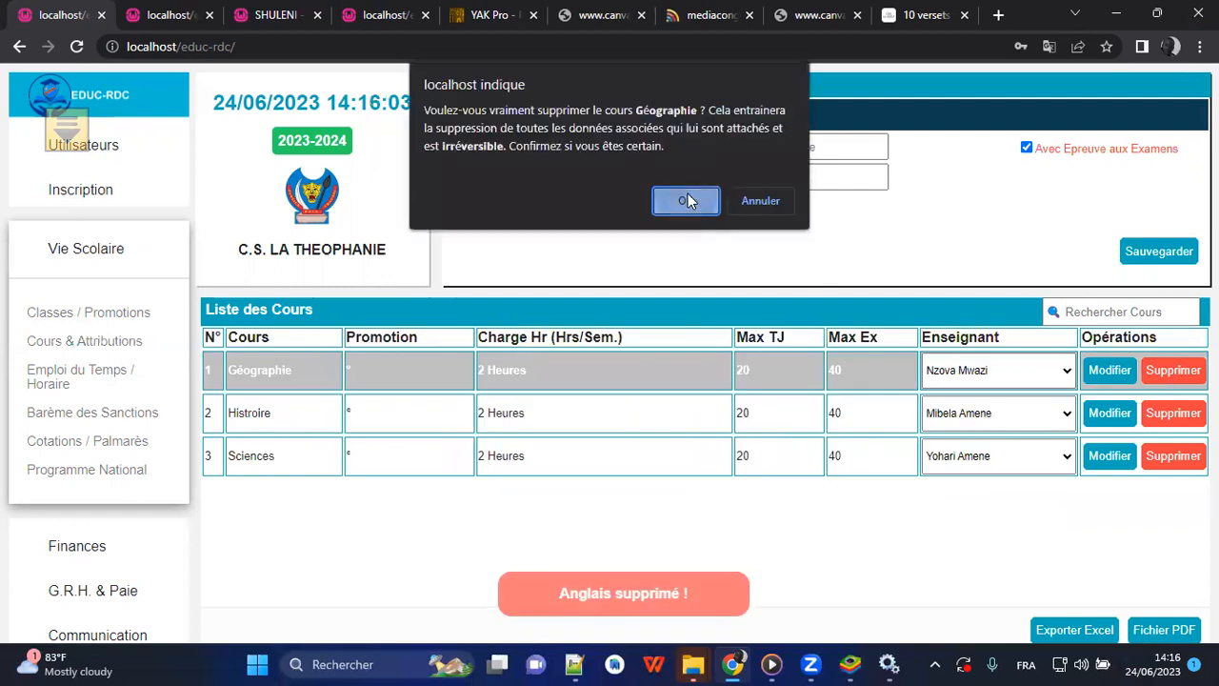
left_click(685, 200)
left_click(1173, 370)
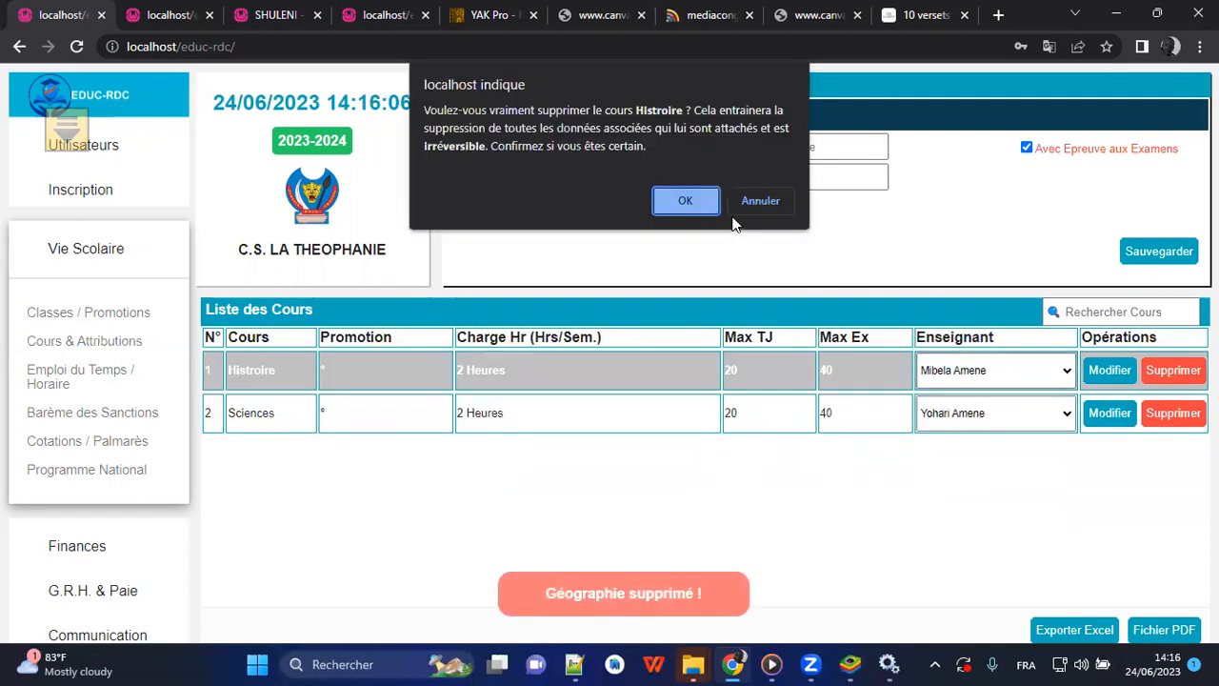
left_click(686, 200)
left_click(1173, 371)
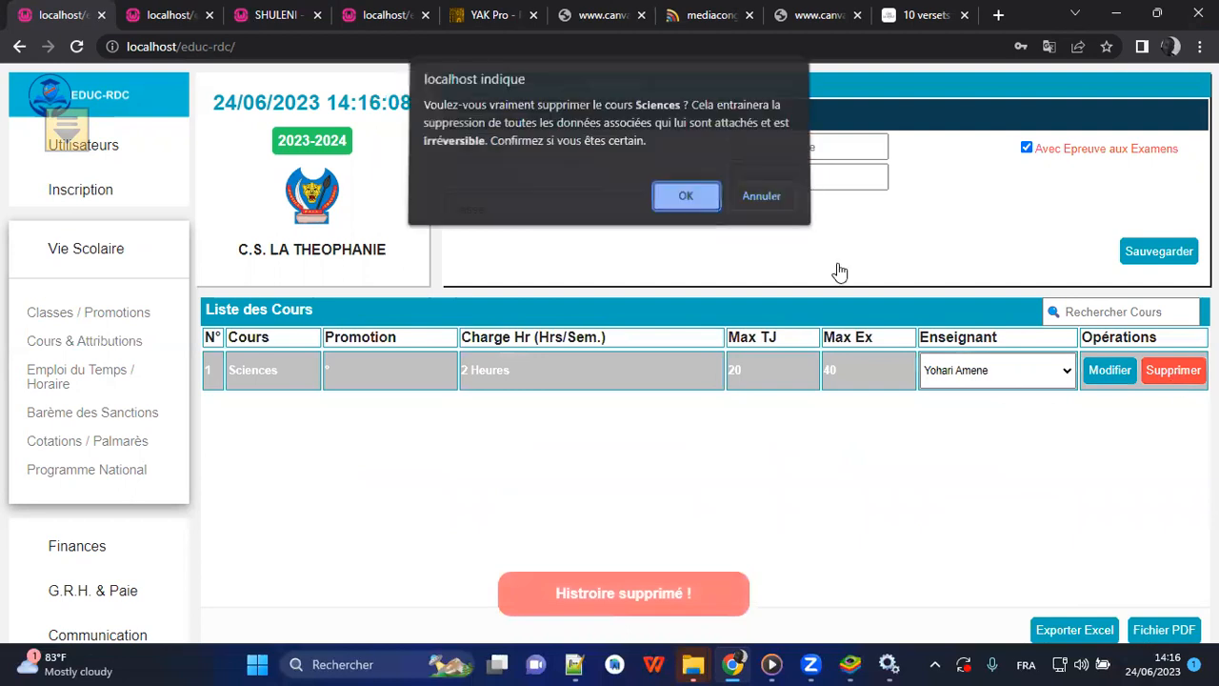
left_click(692, 205)
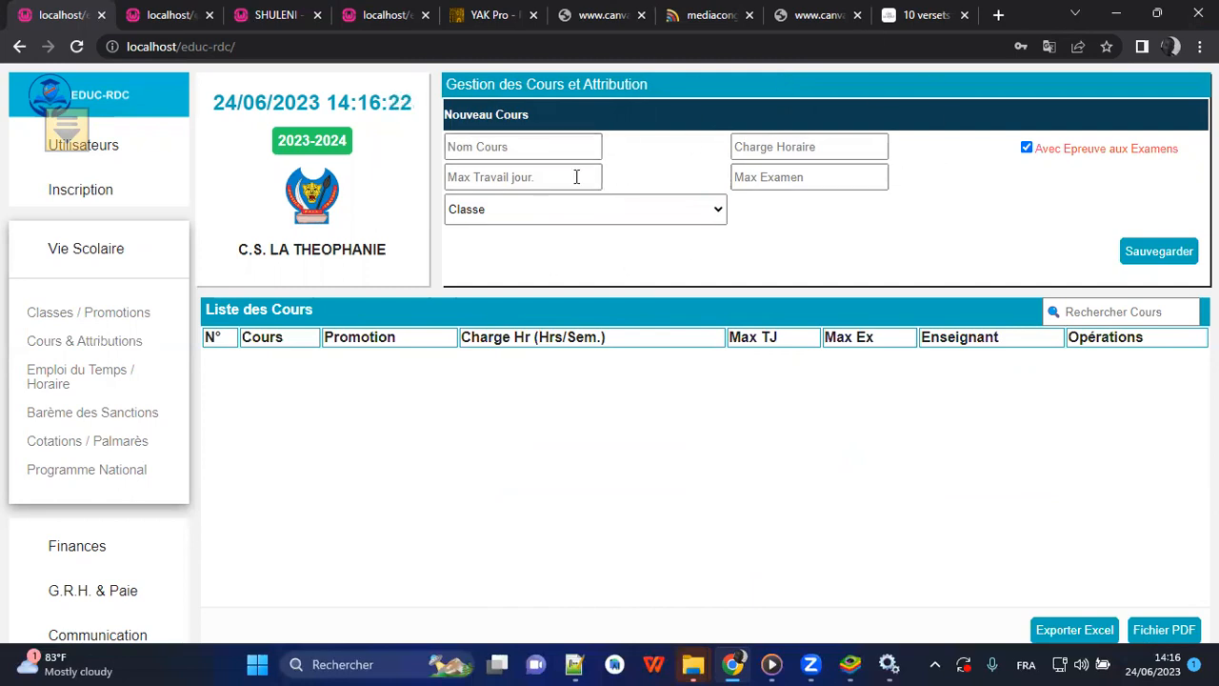
Add the course Histoire for class 3°Scientifique with 2 weekly hours, a daily-work maximum of 20 and an exam maximum of 40.
left_click(517, 147)
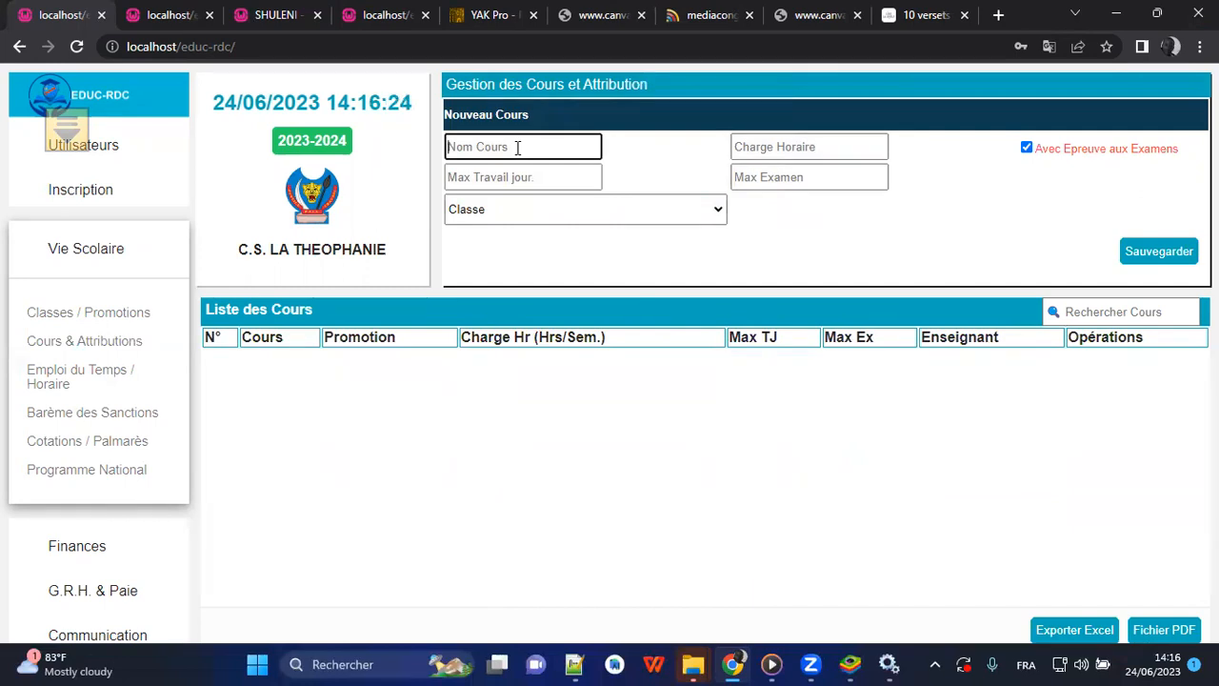
type("Histoire")
left_click(750, 143)
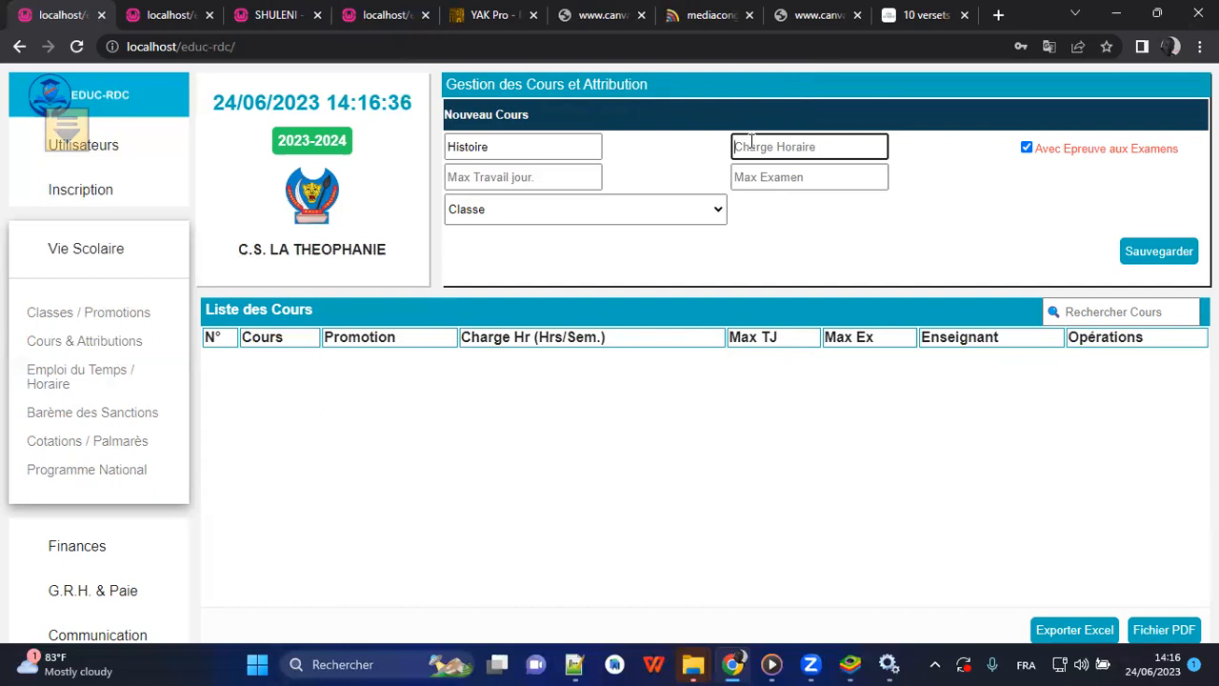
type("2")
left_click(540, 168)
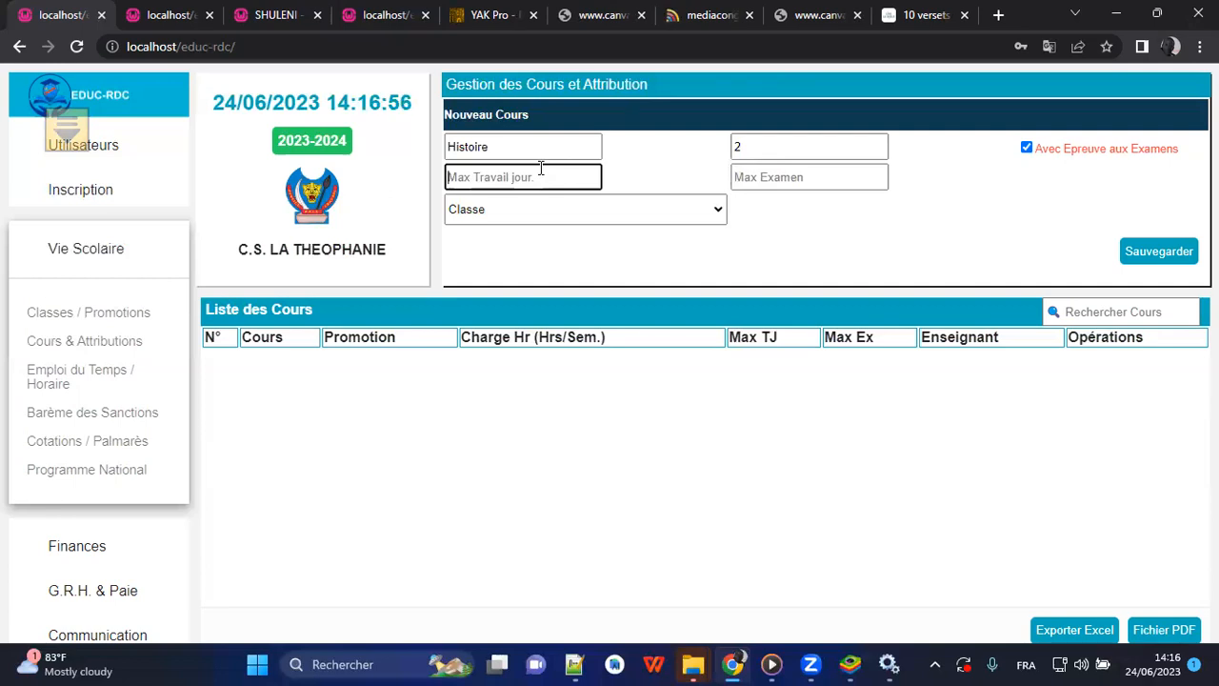
type("20")
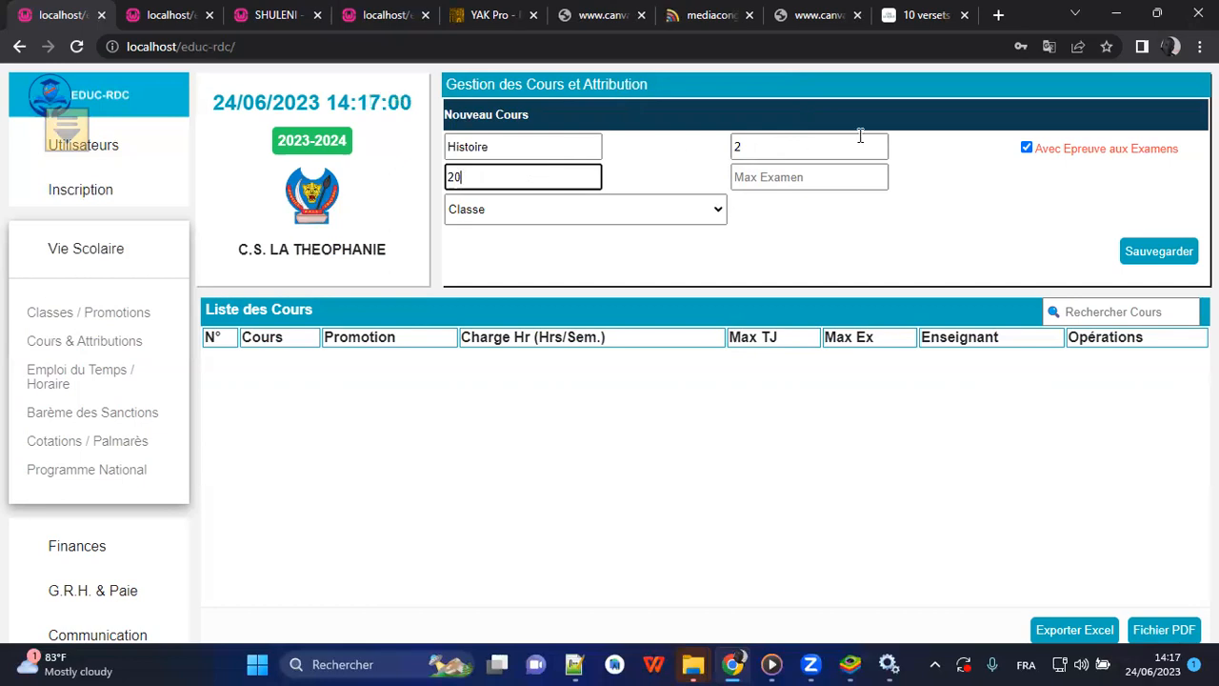
left_click(847, 178)
type("40")
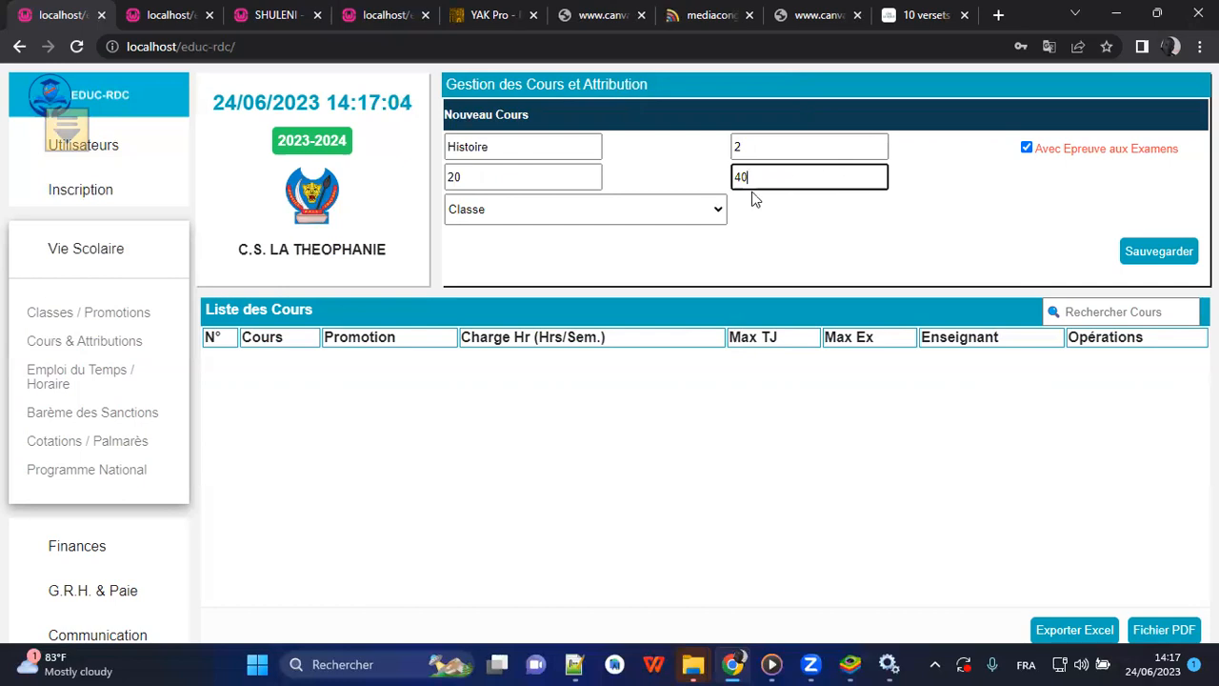
left_click(707, 209)
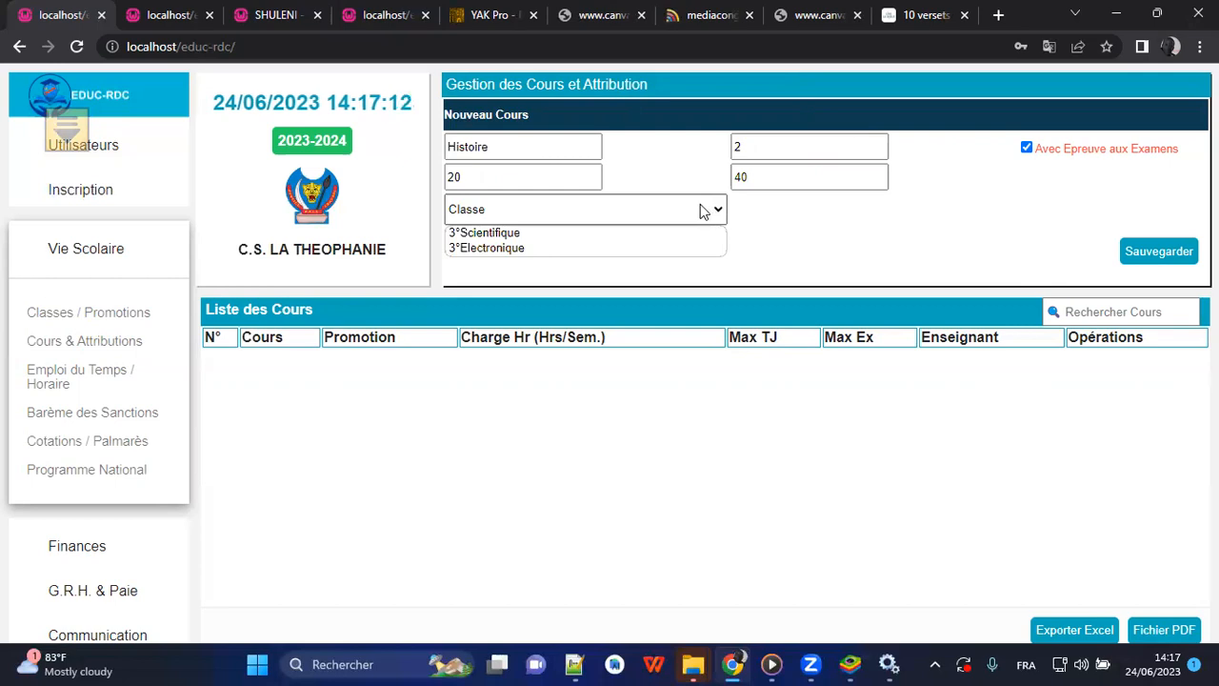
left_click(562, 234)
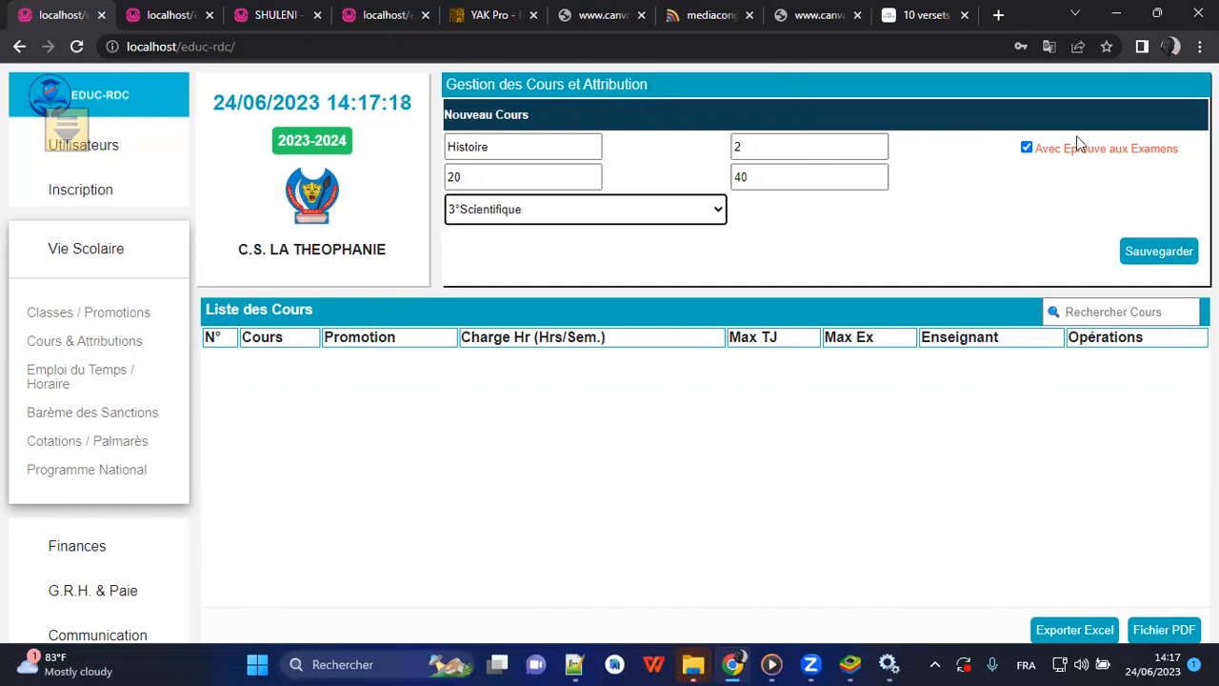
left_click(1155, 254)
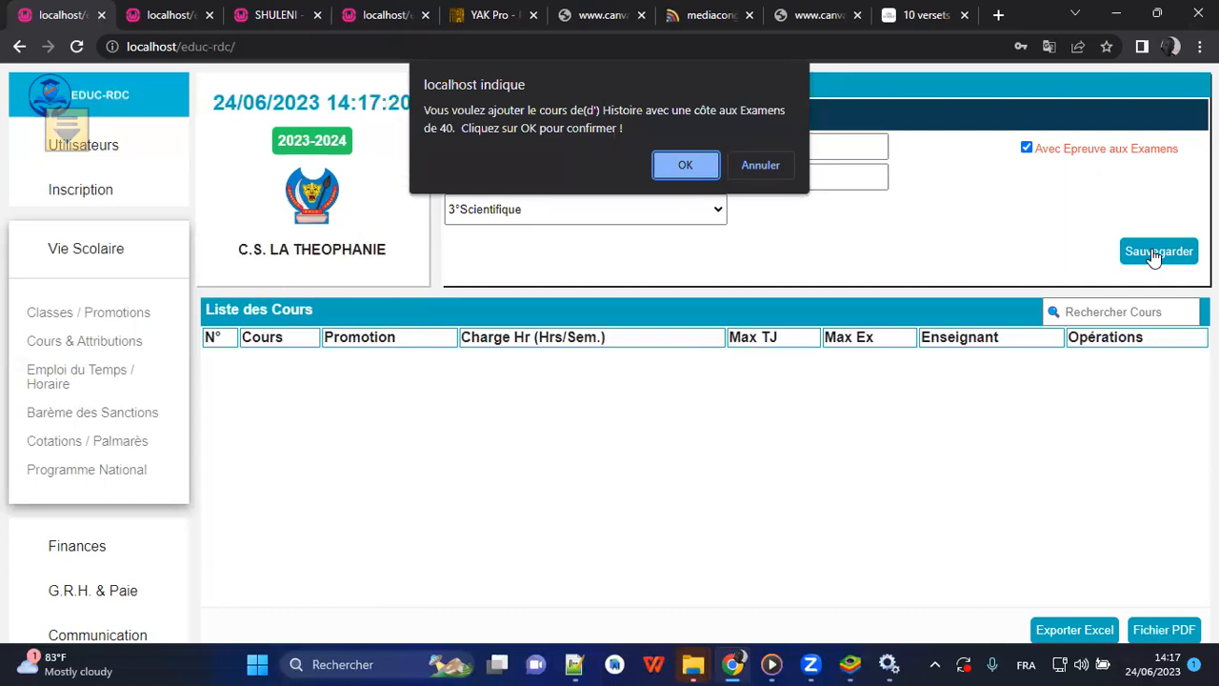
left_click(686, 165)
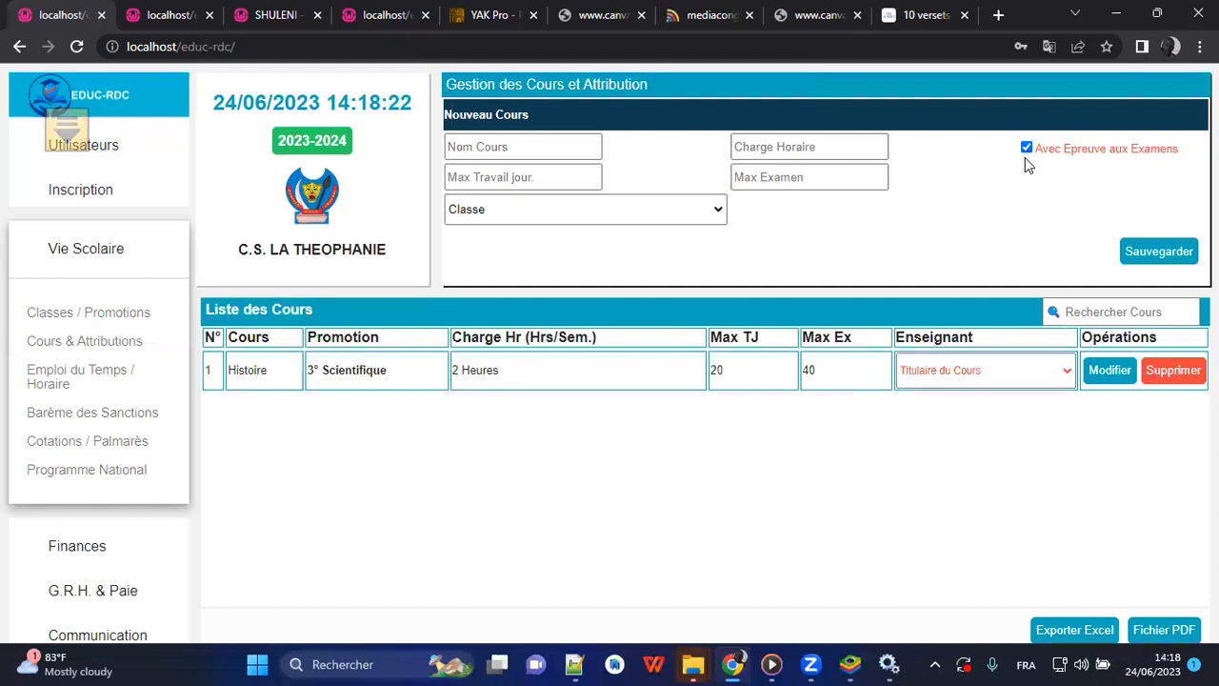
Add the course Labo without an exam for class 3°Scientifique, with 4 weekly hours and a daily-work maximum of 100.
left_click(553, 148)
type("Labo")
left_click(778, 141)
type("4")
left_click(509, 178)
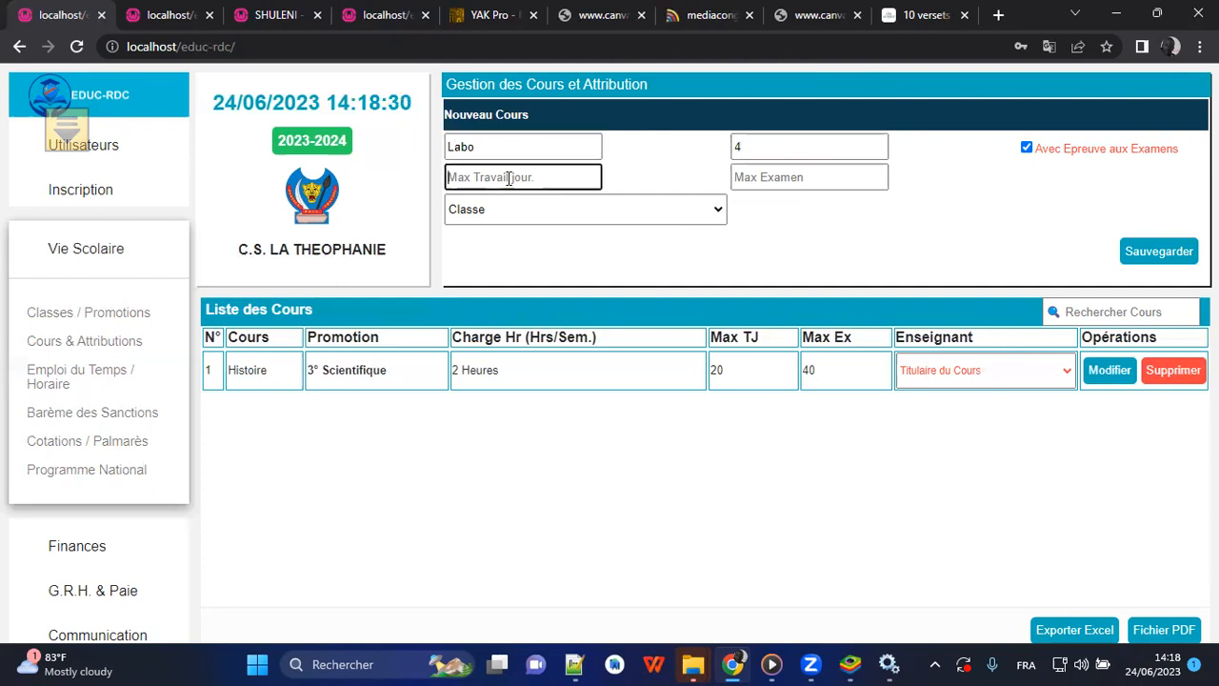
type("100")
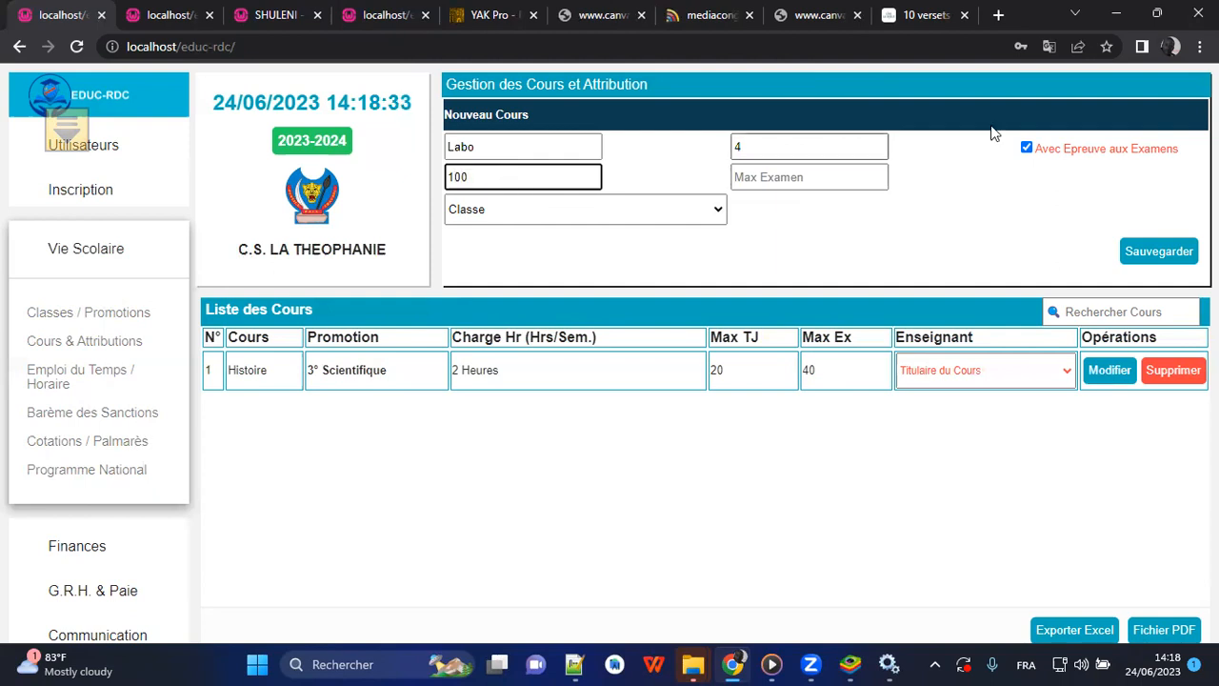
left_click(1026, 148)
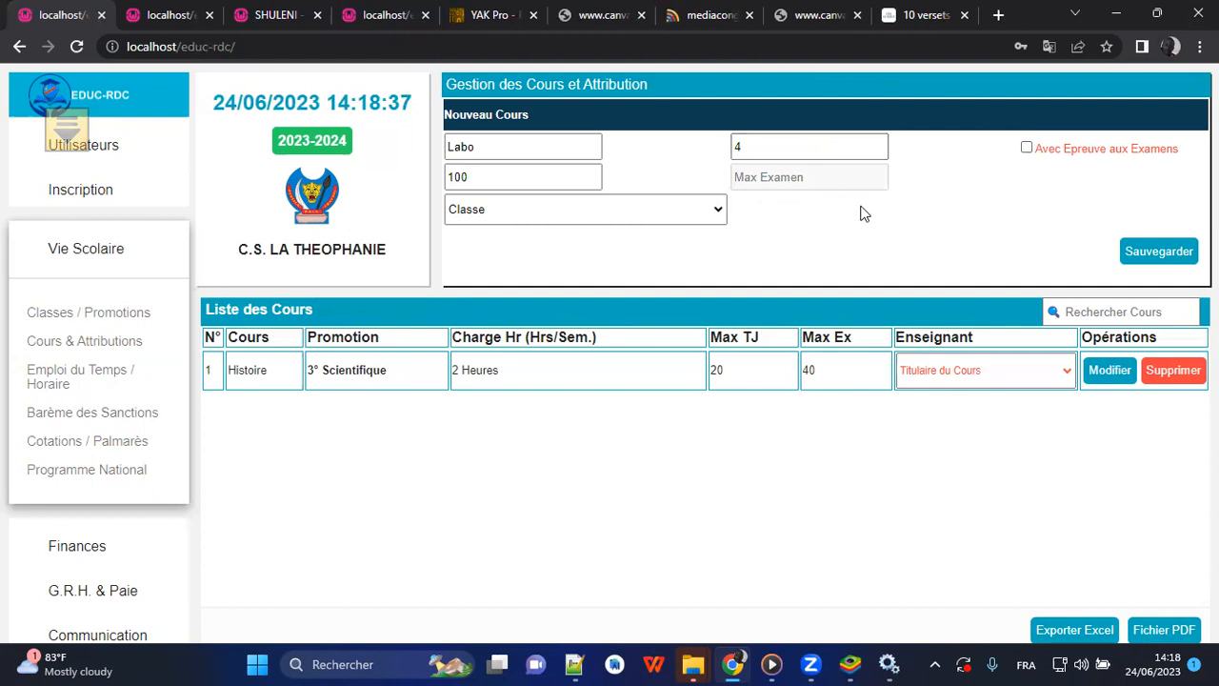
left_click(664, 210)
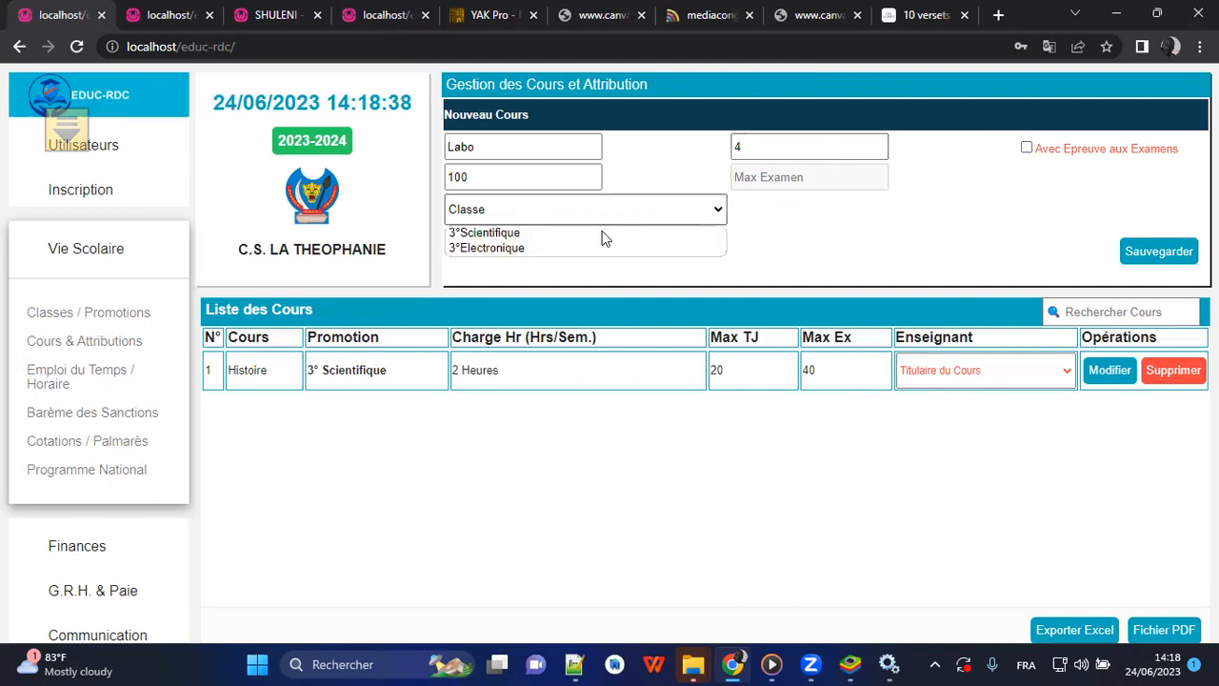
left_click(601, 234)
left_click(1133, 256)
left_click(700, 182)
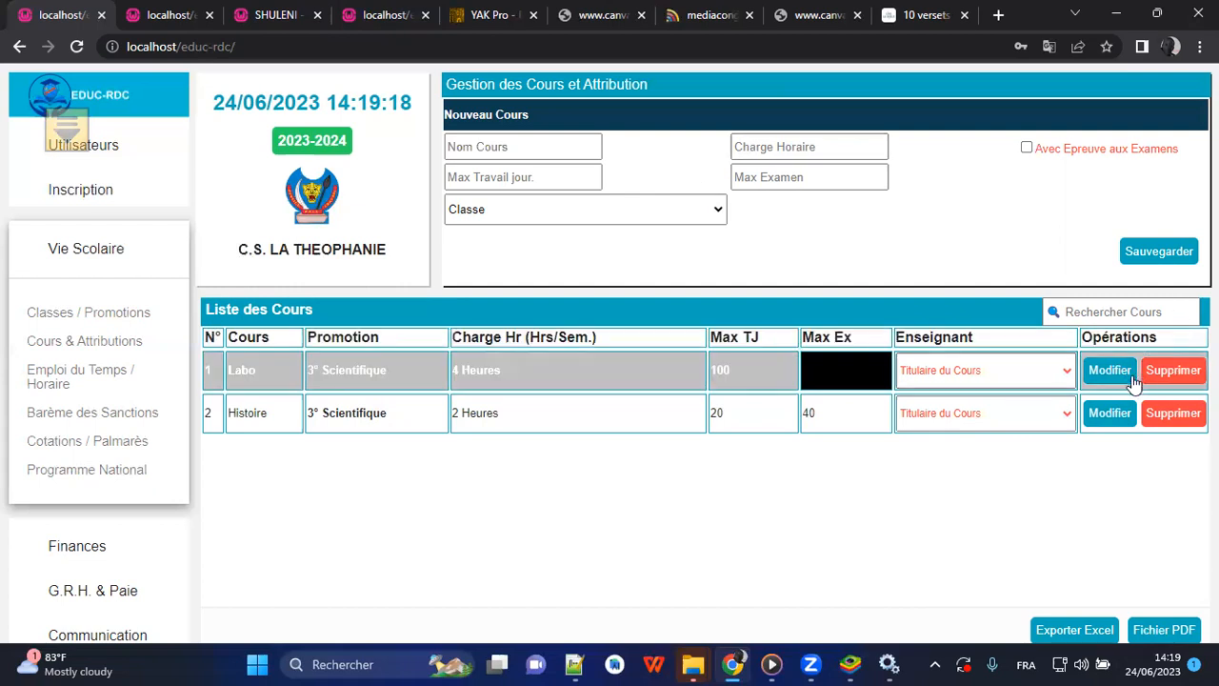
Search the course list for Labo, and replace the search with Histoire.
left_click(1127, 311)
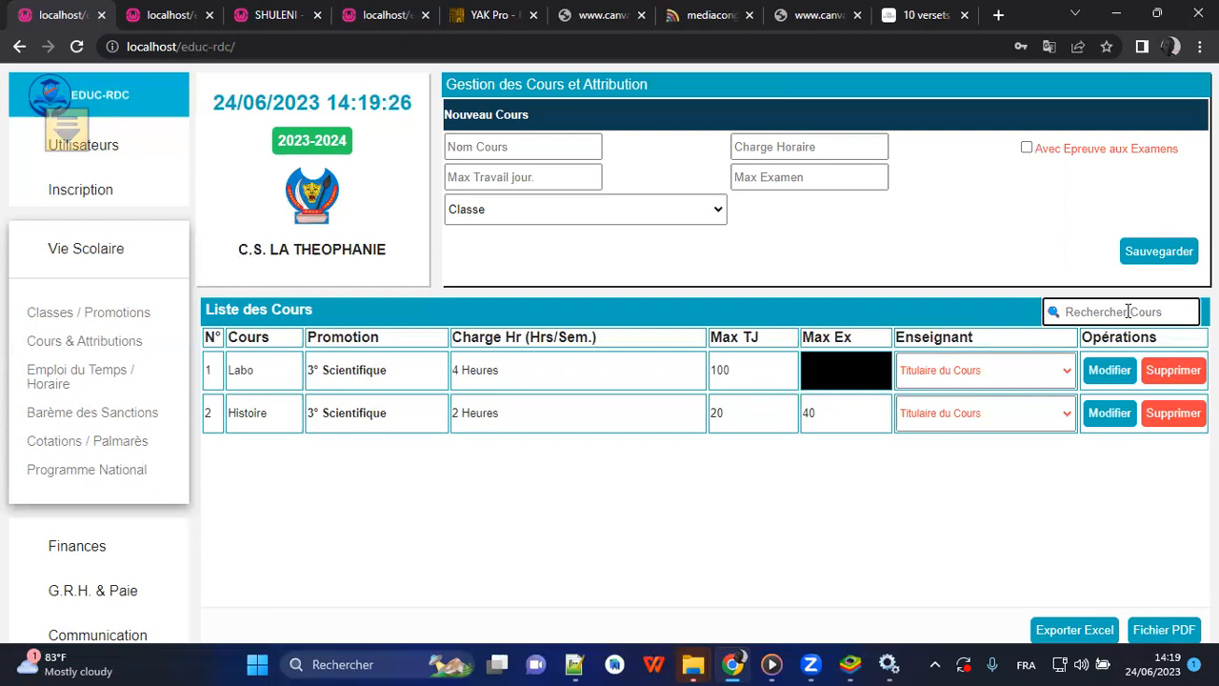
type("Labo")
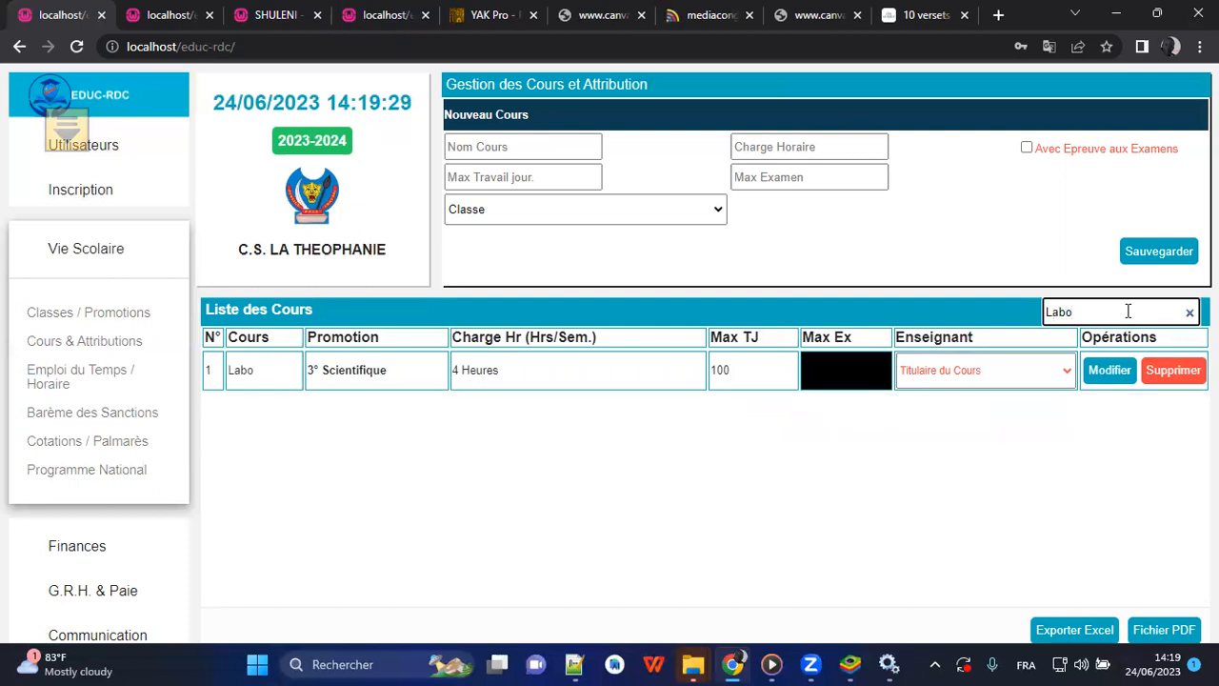
key("BackSpace")
key("BackSpace")
key("BackSpace")
key("BackSpace")
type("Histo")
key("BackSpace")
key("BackSpace")
type("t")
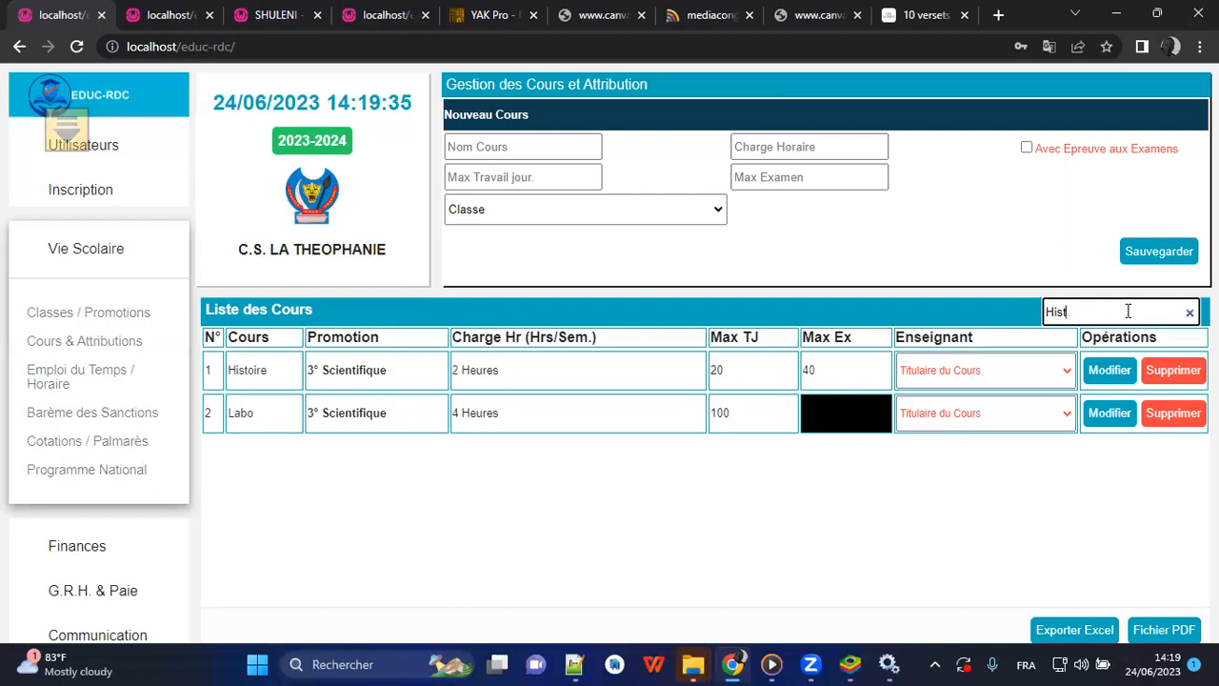
type("oire")
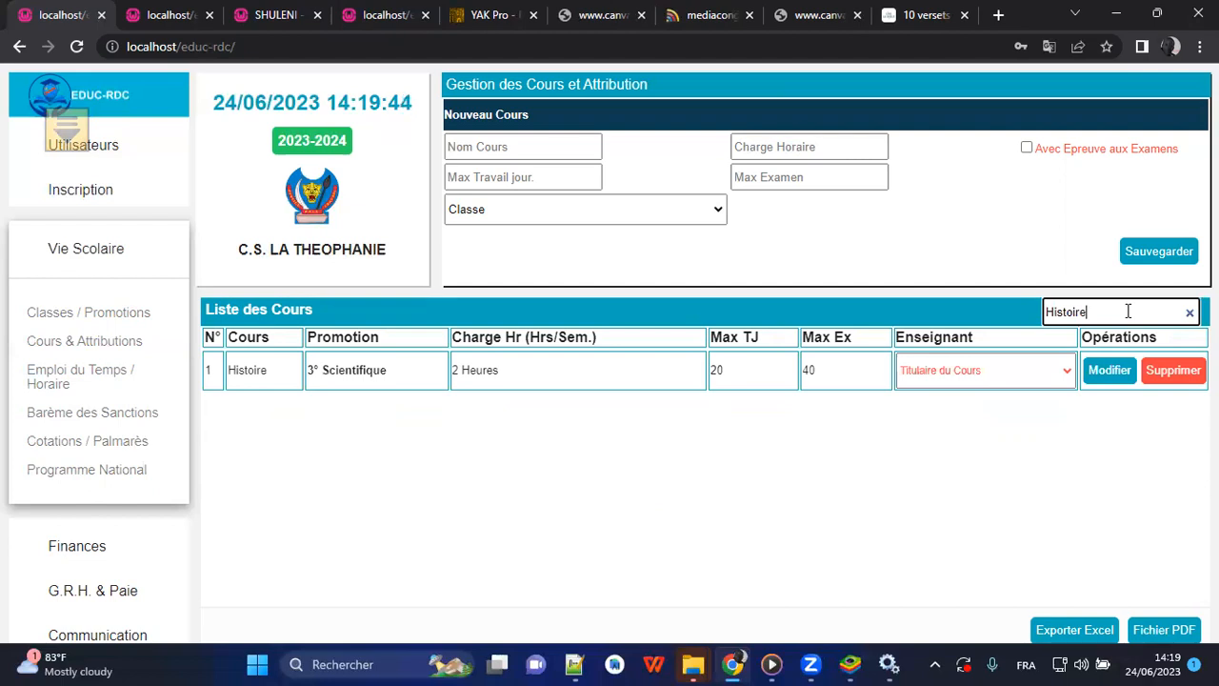
left_click(621, 247)
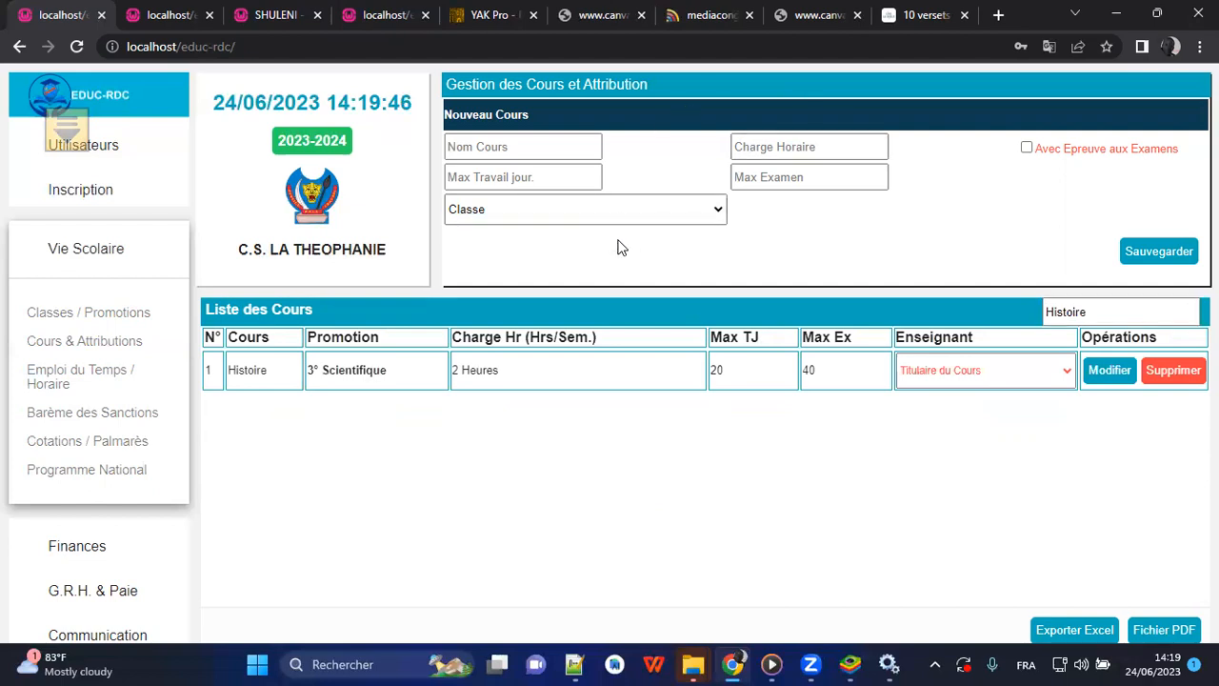